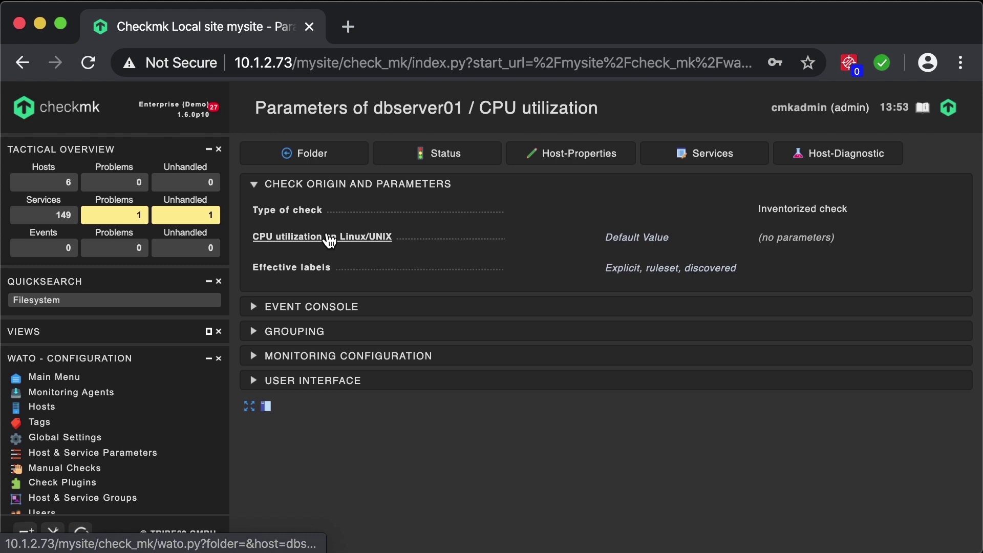
Create a host-specific CPU utilization on Linux/UNIX rule for dbserver01 and disable its Explicit hosts condition
{"action": "left_click", "coordinate": [330, 238]}
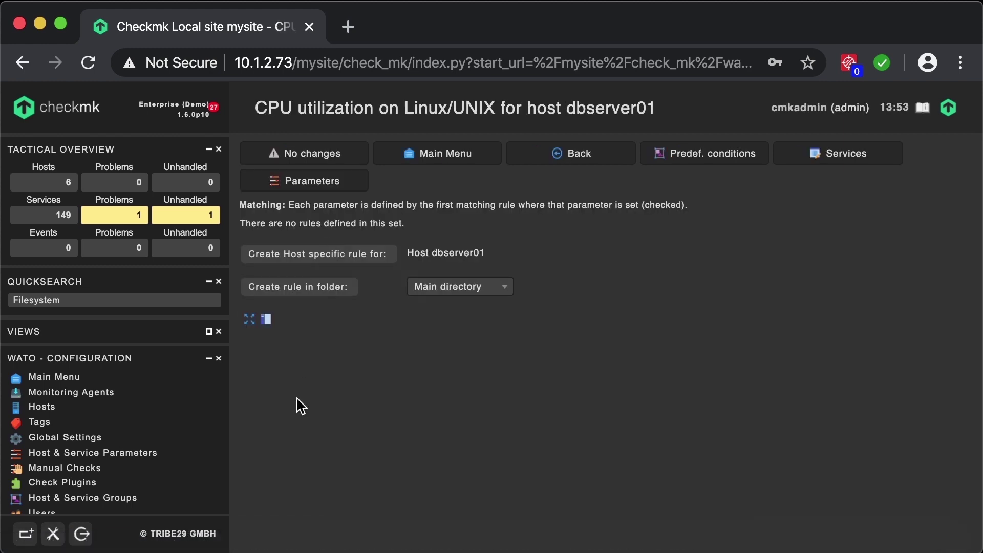
{"action": "left_click", "coordinate": [290, 256]}
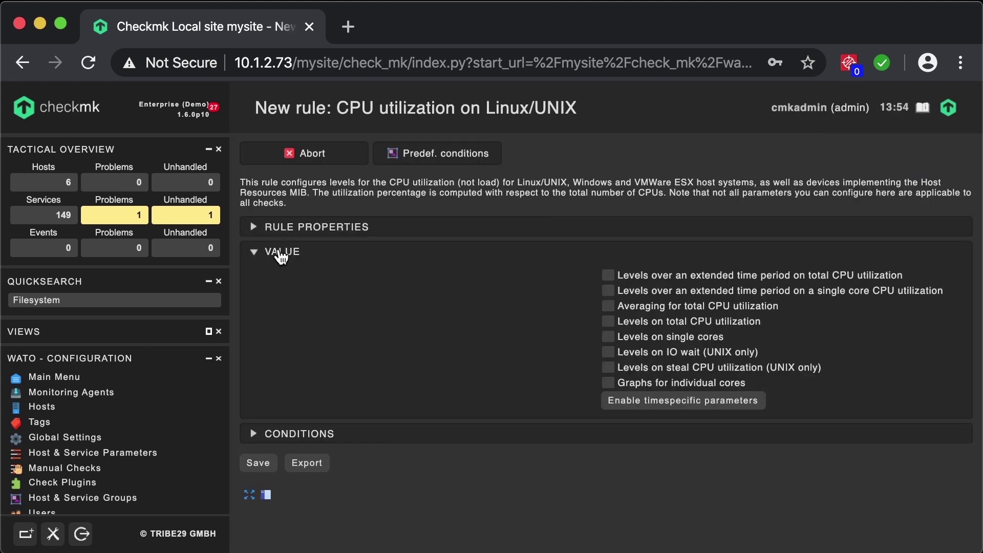
{"action": "left_click", "coordinate": [281, 256]}
{"action": "left_click", "coordinate": [318, 279]}
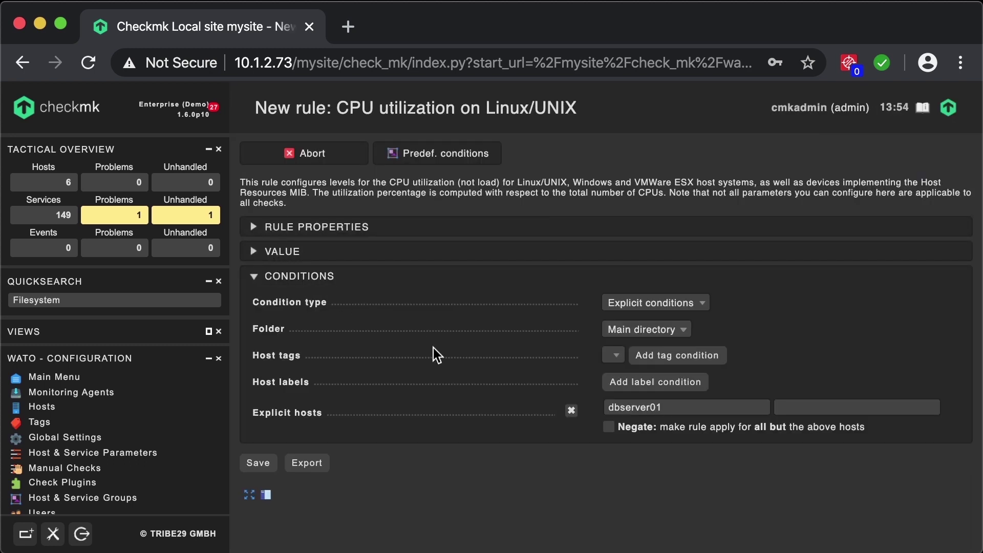
{"action": "left_click", "coordinate": [571, 409]}
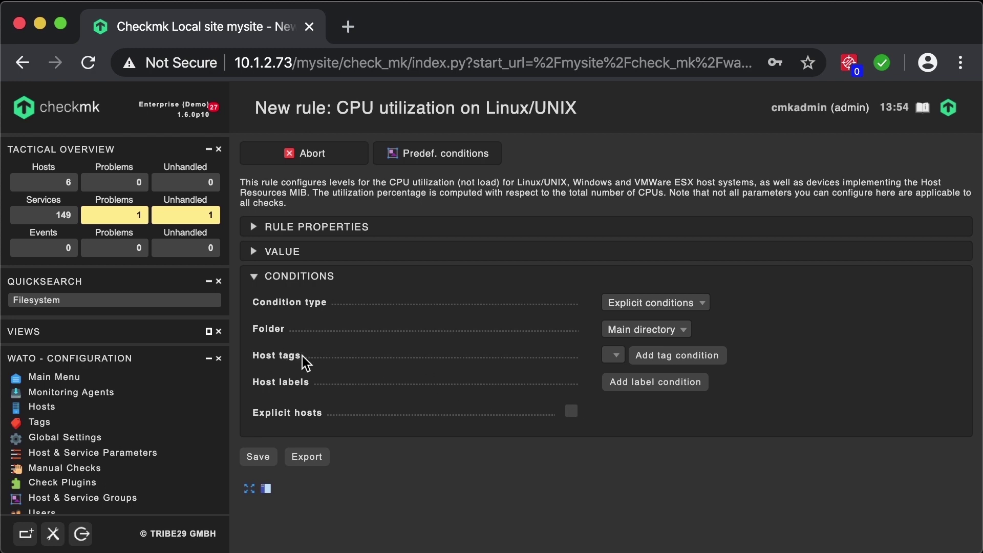
Add a host tag condition to the rule requiring Criticality is Productive system
{"action": "left_click", "coordinate": [617, 358]}
{"action": "scroll", "coordinate": [717, 299], "scroll_direction": "down", "scroll_amount": 2}
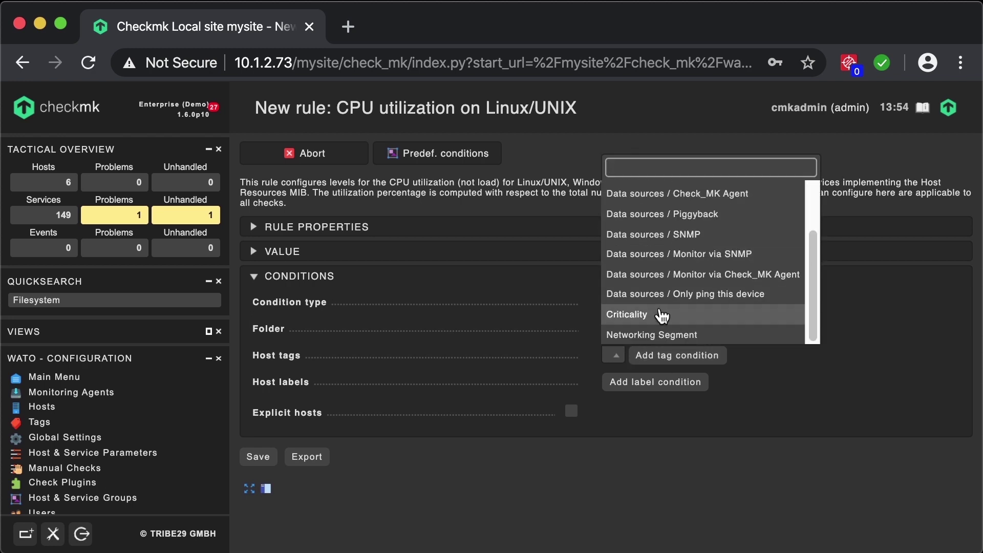
{"action": "left_click", "coordinate": [662, 316]}
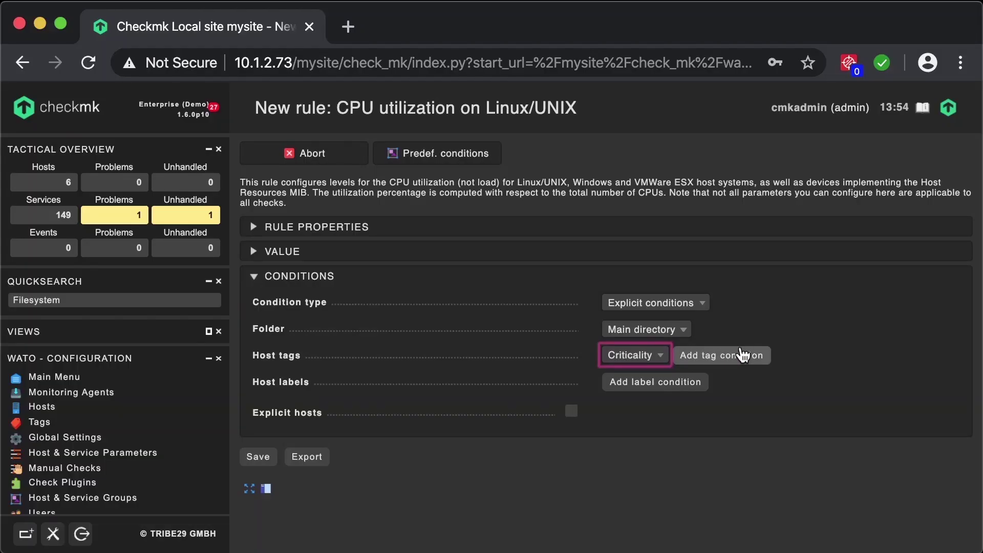
{"action": "left_click", "coordinate": [744, 357]}
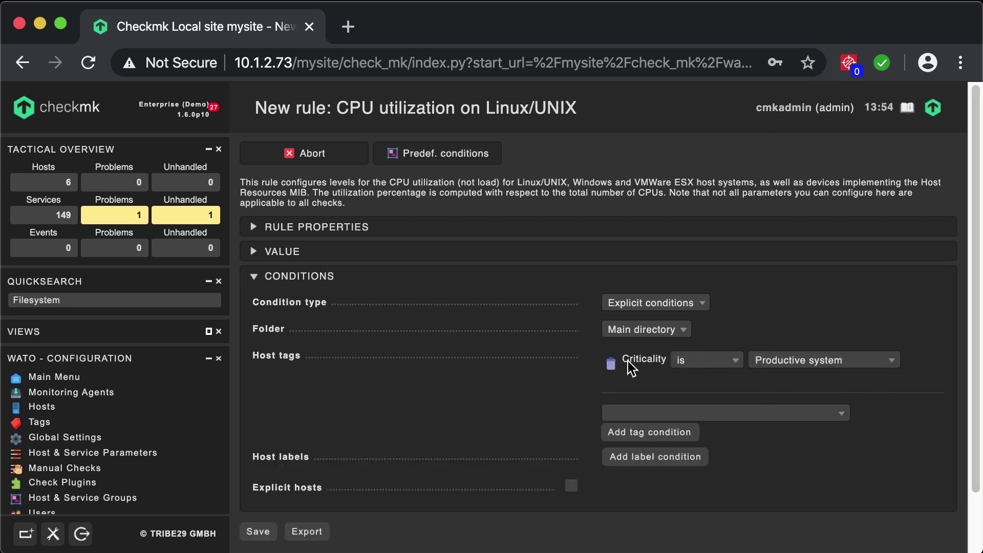
{"action": "left_click", "coordinate": [875, 366]}
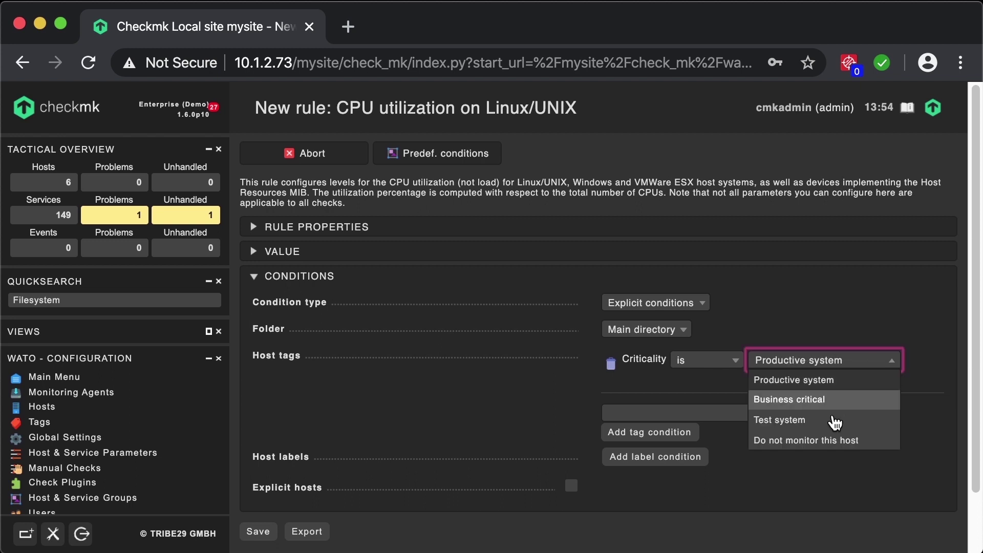
{"action": "left_click", "coordinate": [862, 366]}
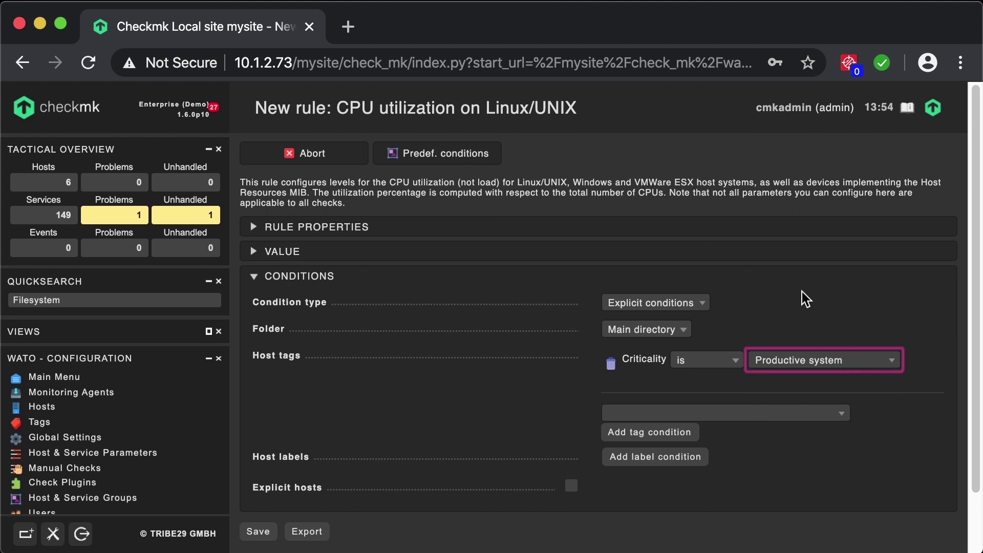
Enable fixed levels on total CPU utilization with warning at 80% and critical at 90%, and save the rule
{"action": "left_click", "coordinate": [280, 259]}
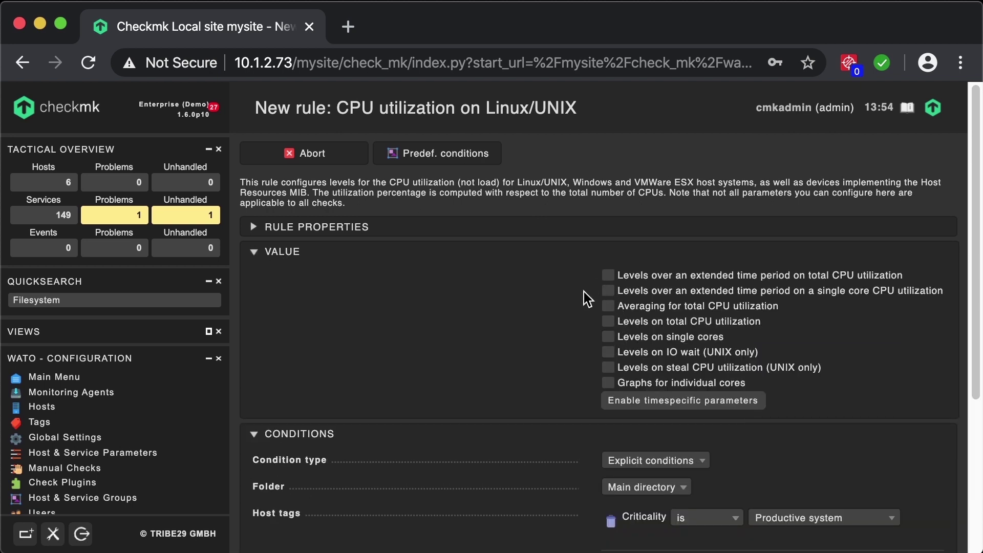
{"action": "left_click", "coordinate": [607, 322]}
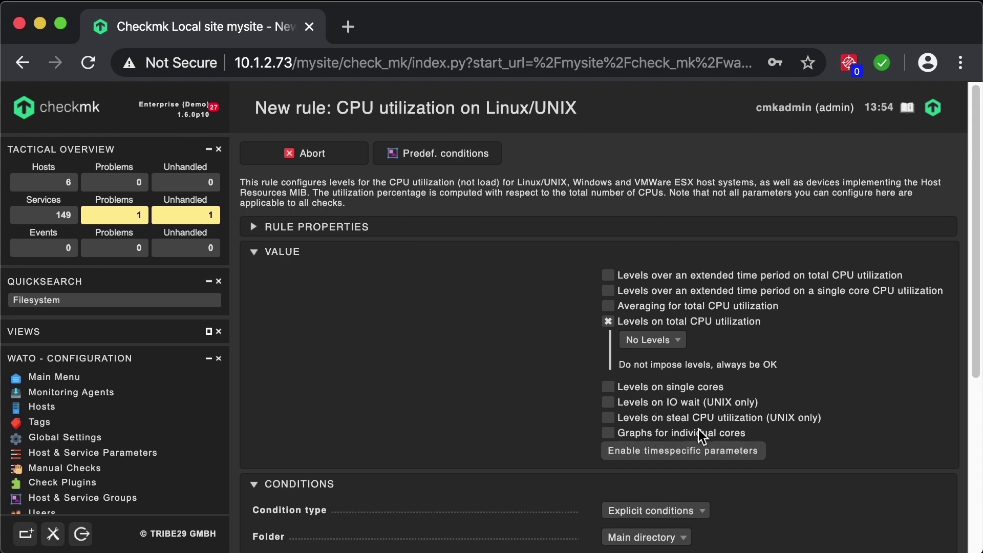
{"action": "left_click", "coordinate": [676, 342]}
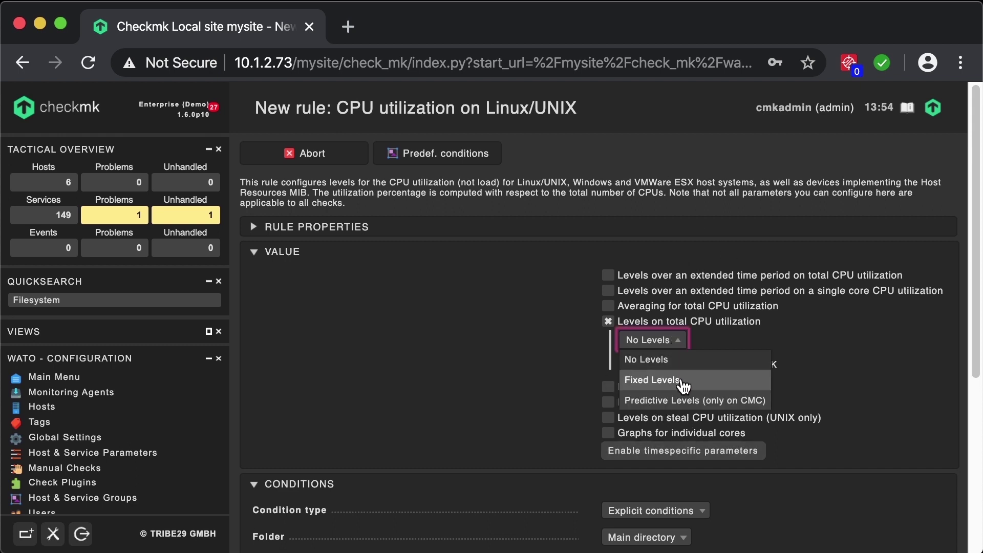
{"action": "left_click", "coordinate": [711, 381]}
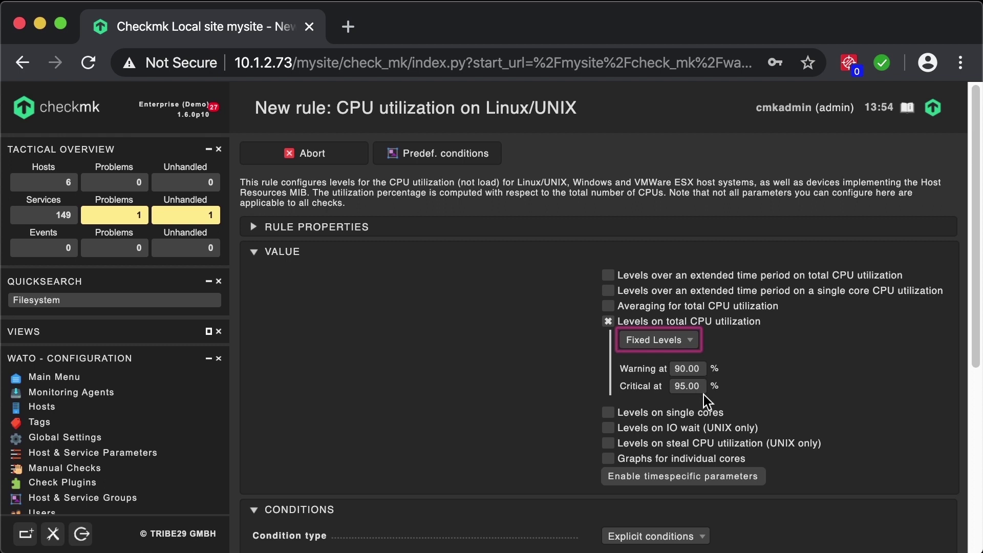
{"action": "left_click_drag", "start_coordinate": [705, 369], "coordinate": [637, 369]}
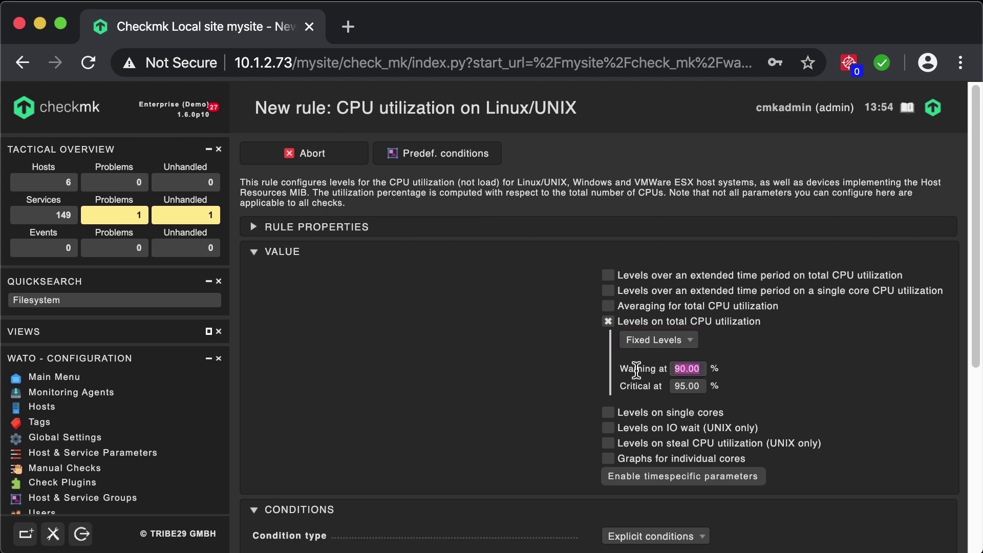
{"action": "type", "text": "80"}
{"action": "key", "text": "Tab"}
{"action": "type", "text": "90"}
{"action": "scroll", "coordinate": [457, 395], "scroll_direction": "down", "scroll_amount": 6}
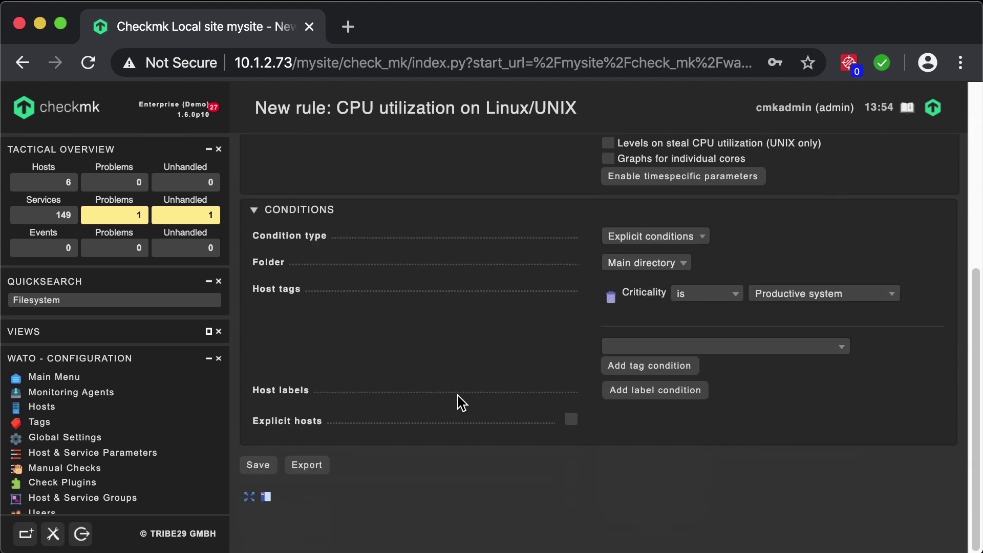
{"action": "scroll", "coordinate": [458, 396], "scroll_direction": "up", "scroll_amount": 6}
{"action": "scroll", "coordinate": [458, 395], "scroll_direction": "down", "scroll_amount": 5}
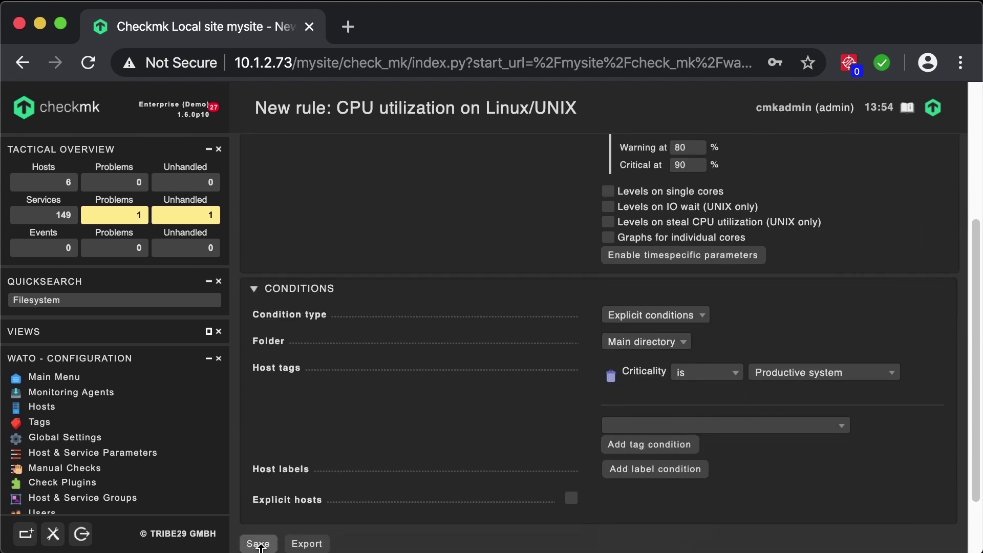
{"action": "left_click", "coordinate": [259, 544]}
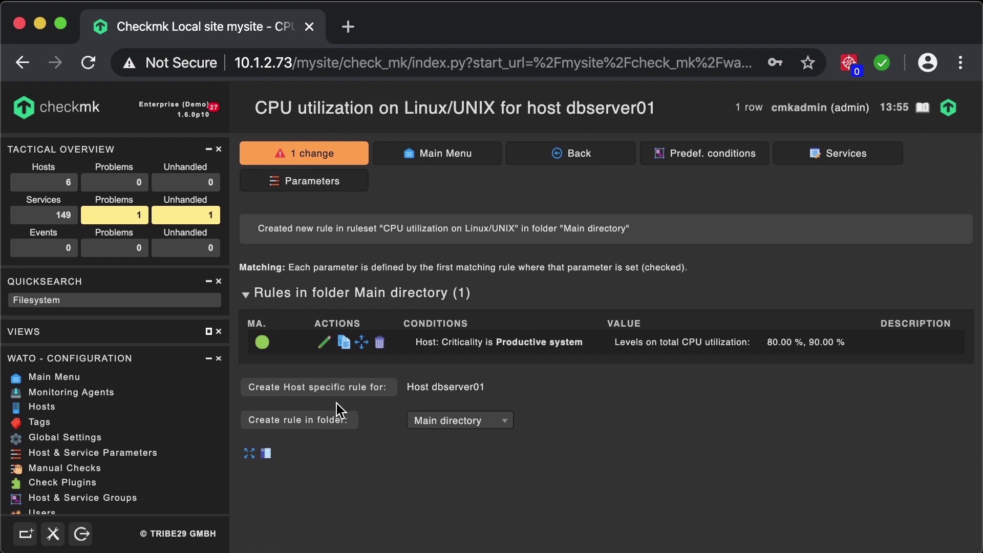
Clone the Productive system rule and set the clone's total CPU utilization levels to warning 101% and critical 101%
{"action": "left_click", "coordinate": [346, 343]}
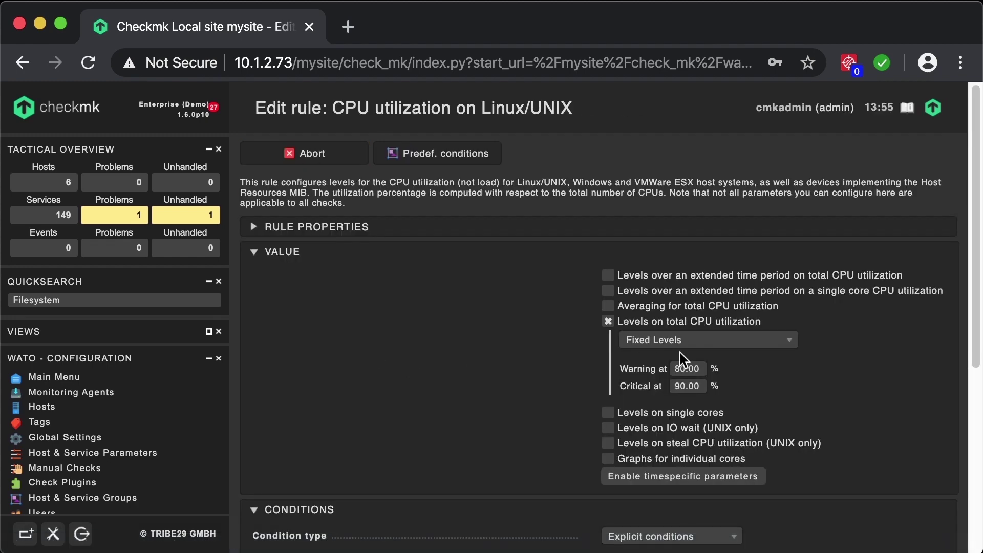
{"action": "left_click_drag", "start_coordinate": [706, 367], "coordinate": [616, 367]}
{"action": "type", "text": "101"}
{"action": "key", "text": "Tab"}
{"action": "type", "text": "101"}
Change the cloned rule's Criticality condition to Test system and save the rule
{"action": "scroll", "coordinate": [540, 404], "scroll_direction": "down", "scroll_amount": 6}
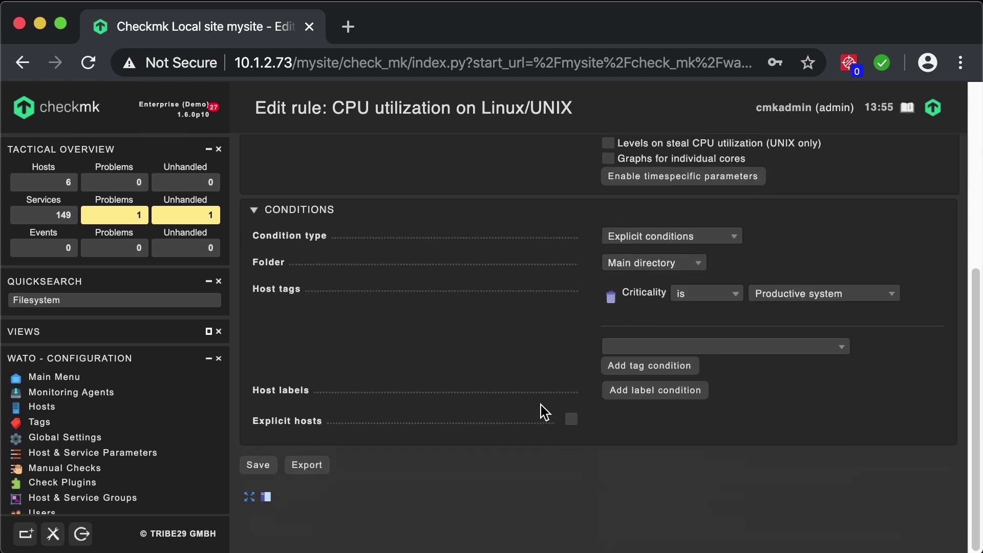
{"action": "left_click", "coordinate": [823, 298]}
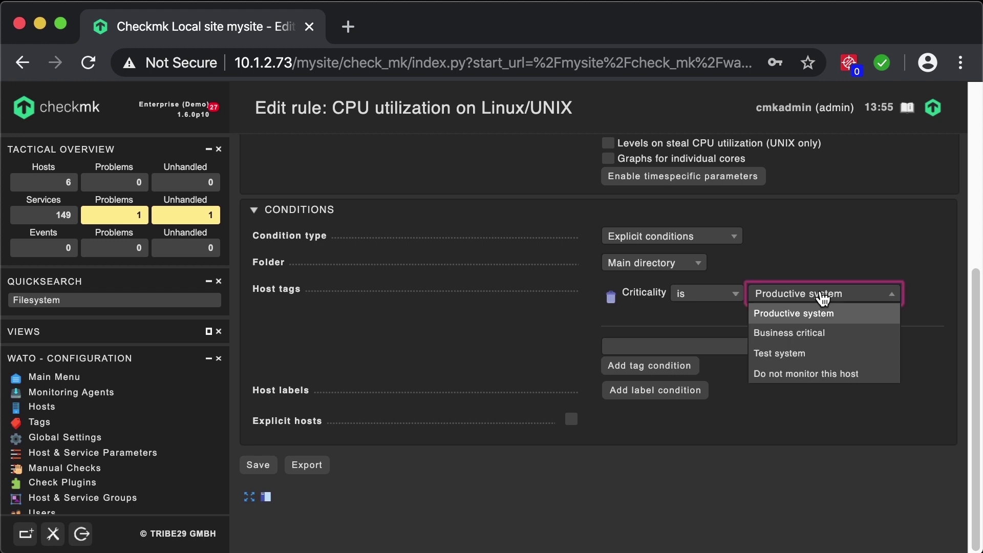
{"action": "left_click", "coordinate": [821, 354]}
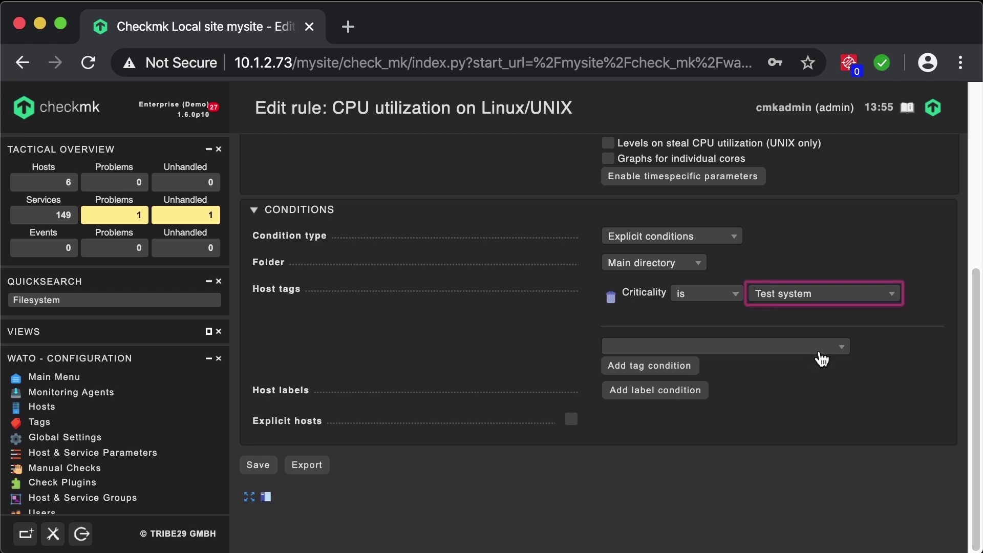
{"action": "left_click", "coordinate": [259, 466]}
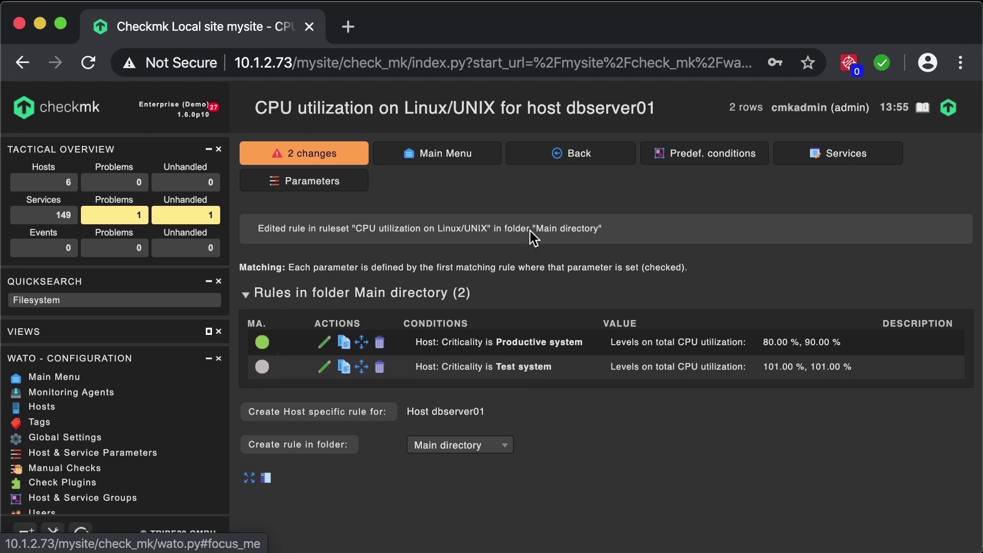
Activate the pending rule changes on the affected sites
{"action": "left_click", "coordinate": [320, 154]}
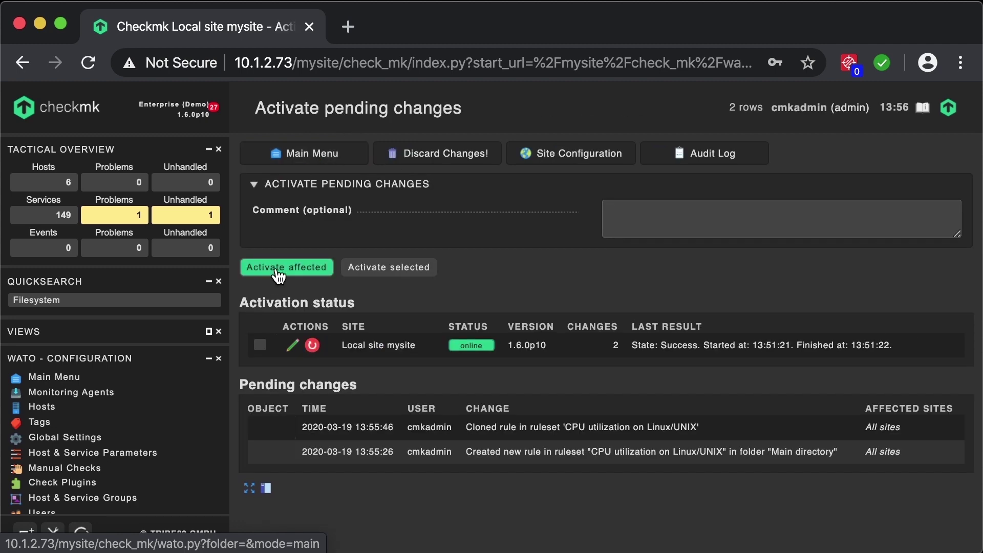
{"action": "left_click", "coordinate": [278, 269]}
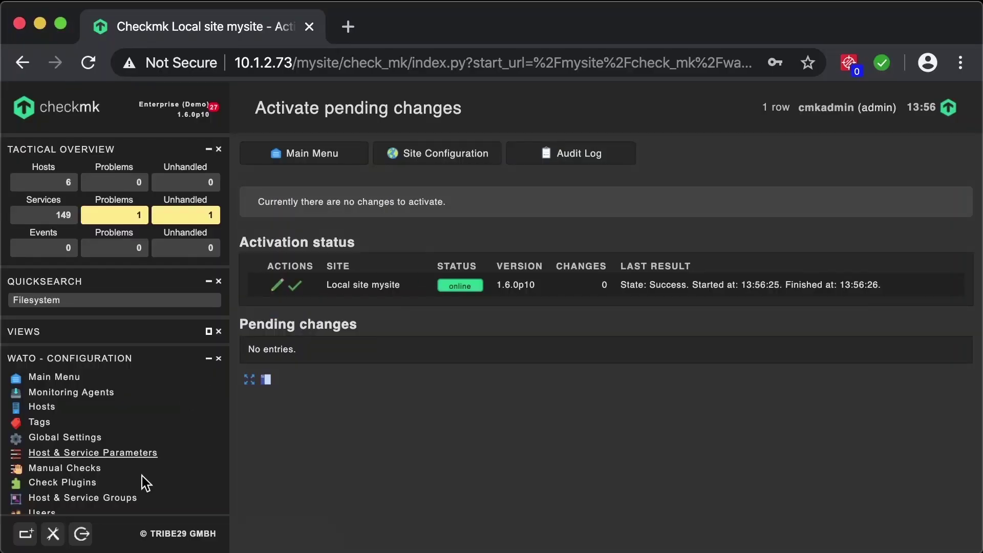
Start a new tag group with the ID application and the title Application
{"action": "scroll", "coordinate": [134, 489], "scroll_direction": "down", "scroll_amount": 5}
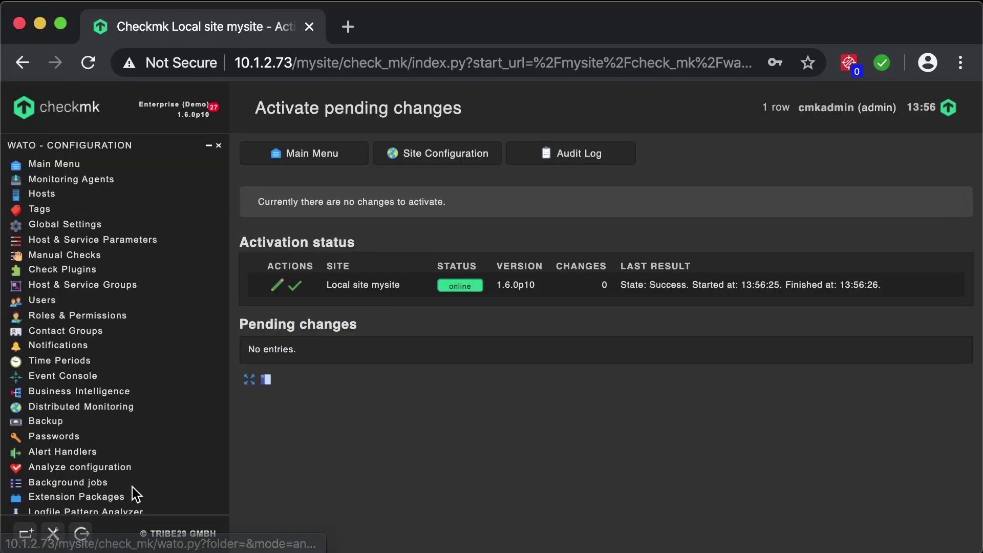
{"action": "left_click", "coordinate": [45, 214]}
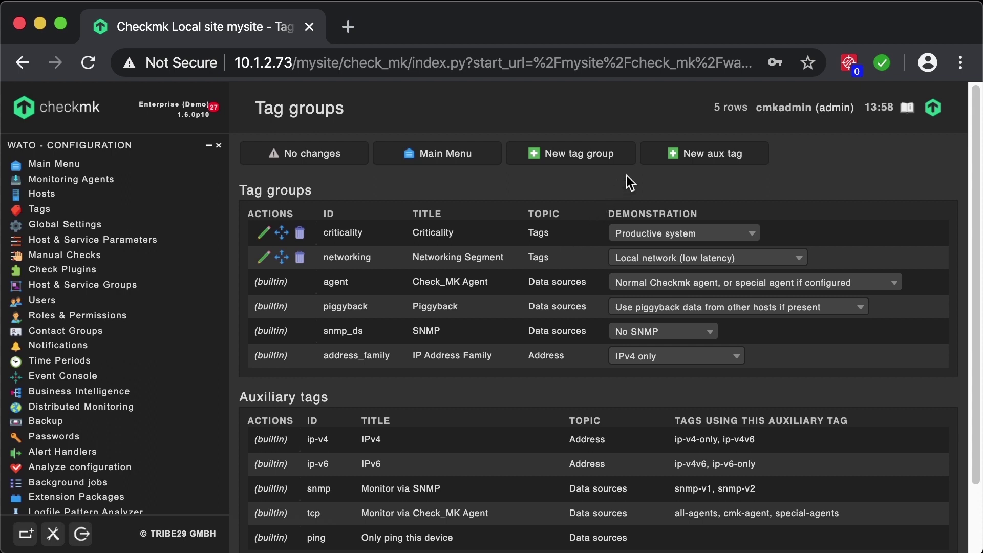
{"action": "left_click", "coordinate": [593, 159]}
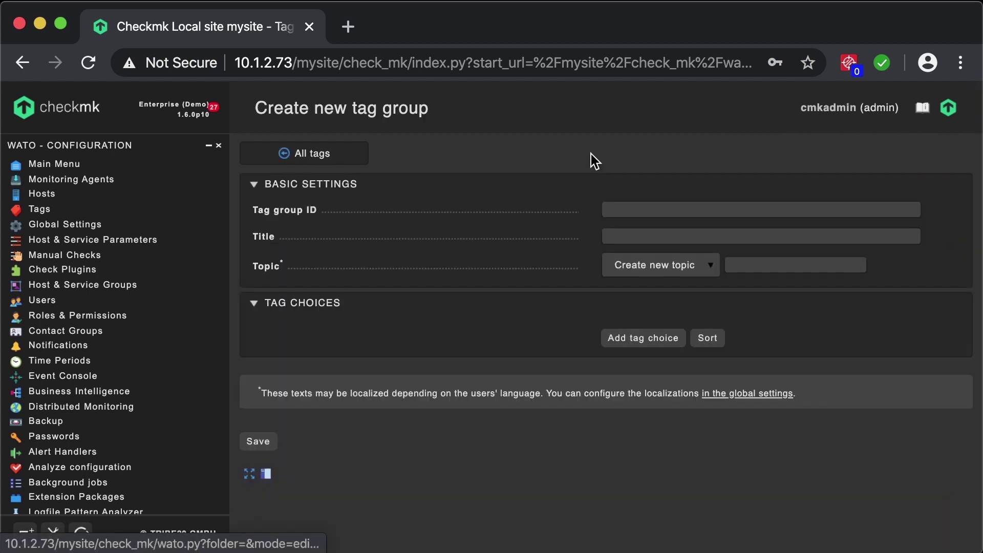
{"action": "left_click", "coordinate": [683, 213]}
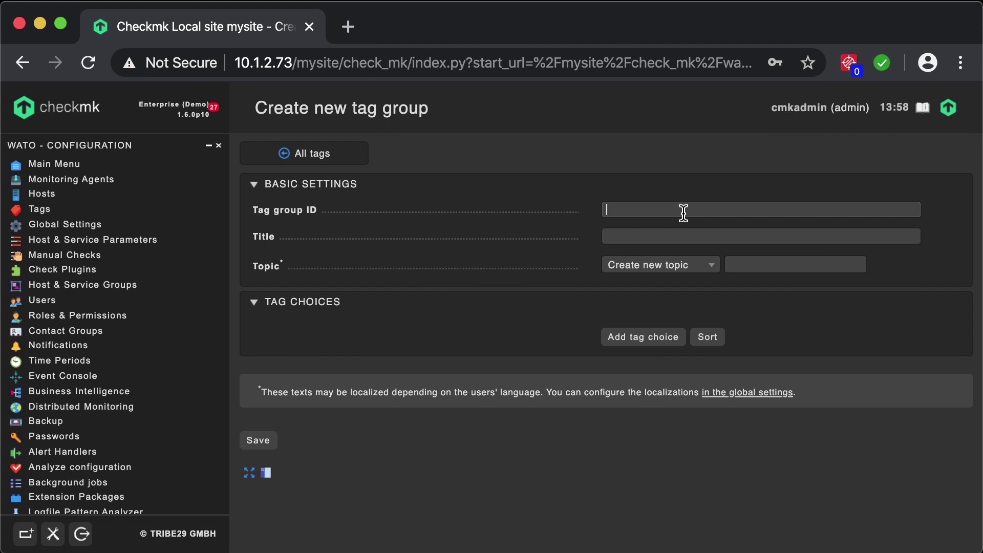
{"action": "type", "text": "application"}
{"action": "left_click", "coordinate": [735, 233]}
{"action": "type", "text": "Ap"}
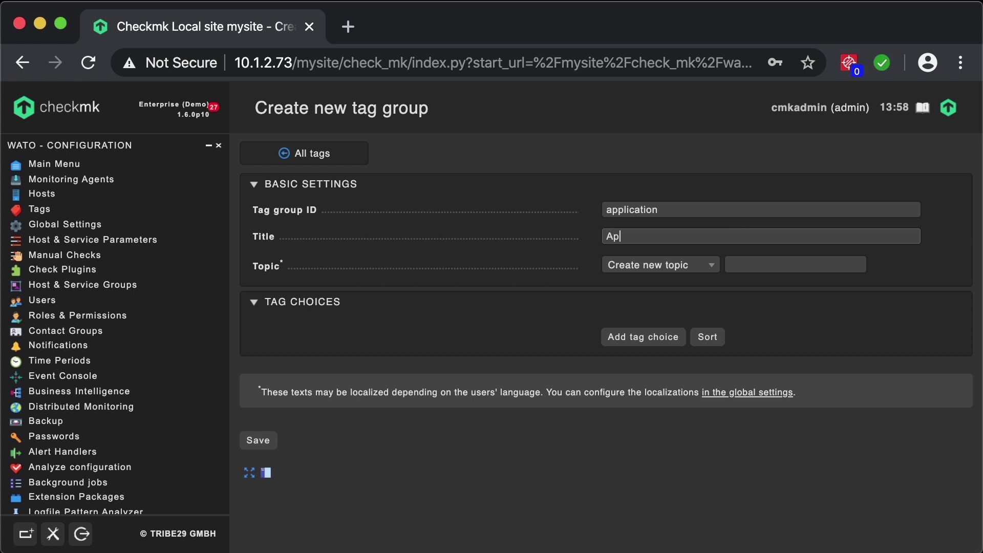
{"action": "type", "text": "plication"}
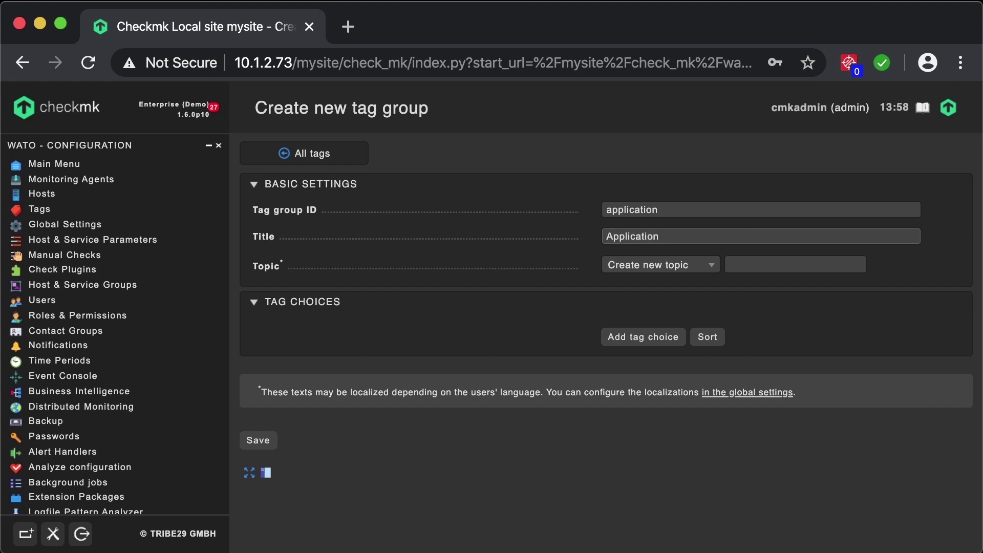
Assign the tag group to a new topic named My Own Tags
{"action": "left_click", "coordinate": [705, 272]}
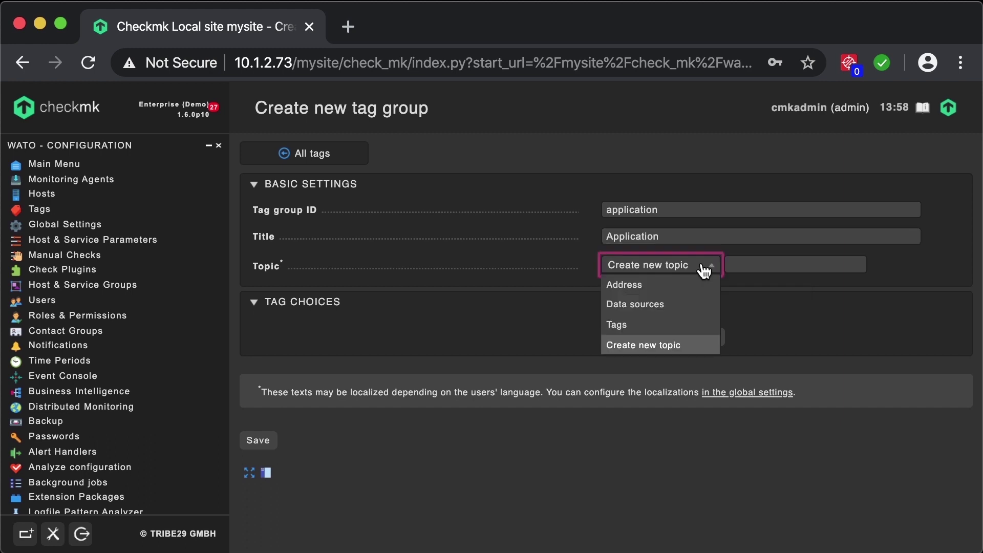
{"action": "left_click", "coordinate": [705, 271]}
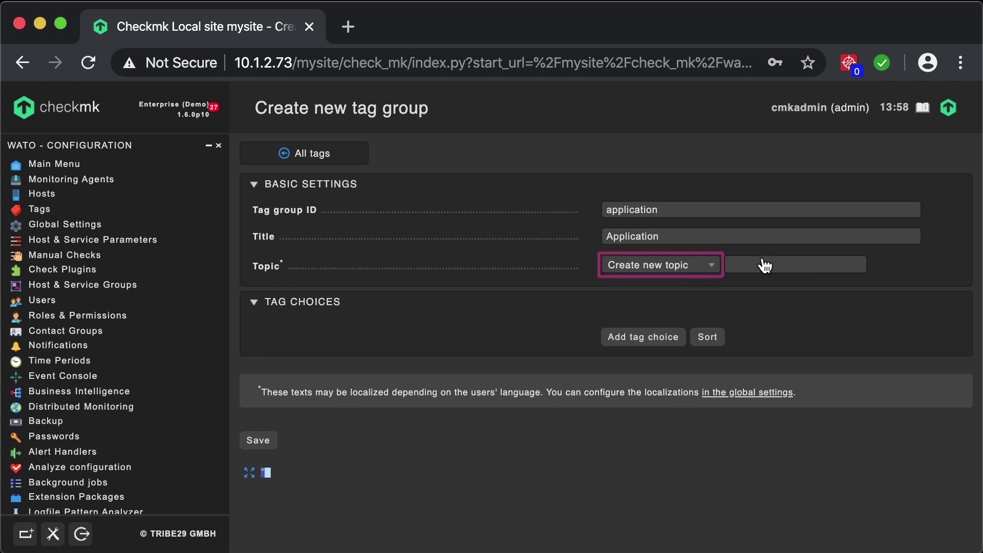
{"action": "left_click", "coordinate": [779, 257]}
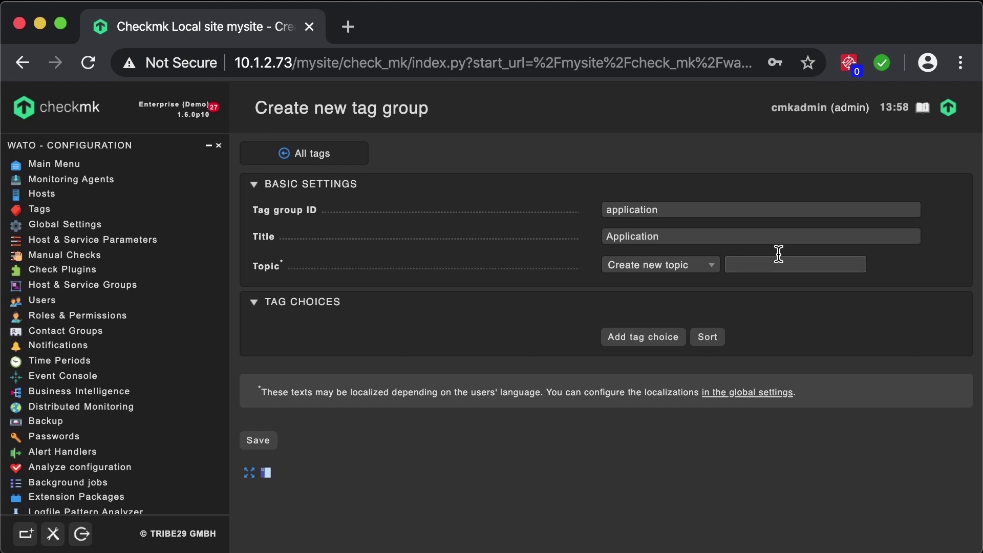
{"action": "type", "text": "My Own Tags"}
Add three empty tag choices to the Application tag group
{"action": "left_click", "coordinate": [646, 346]}
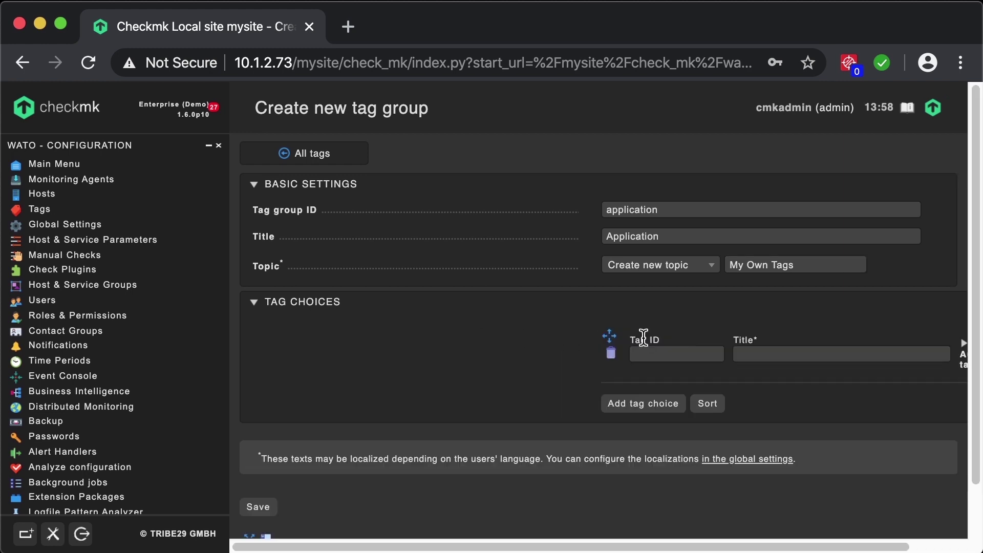
{"action": "left_click", "coordinate": [654, 403]}
{"action": "left_click", "coordinate": [644, 470]}
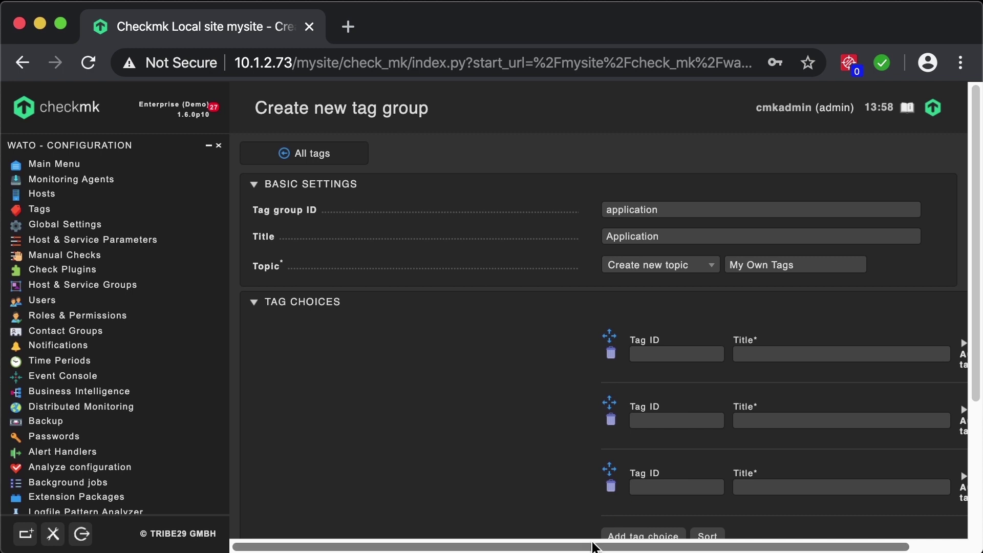
Enter the tag IDs web, db and other for the three tag choices, in that order
{"action": "scroll", "coordinate": [594, 547], "scroll_direction": "right", "scroll_amount": 2}
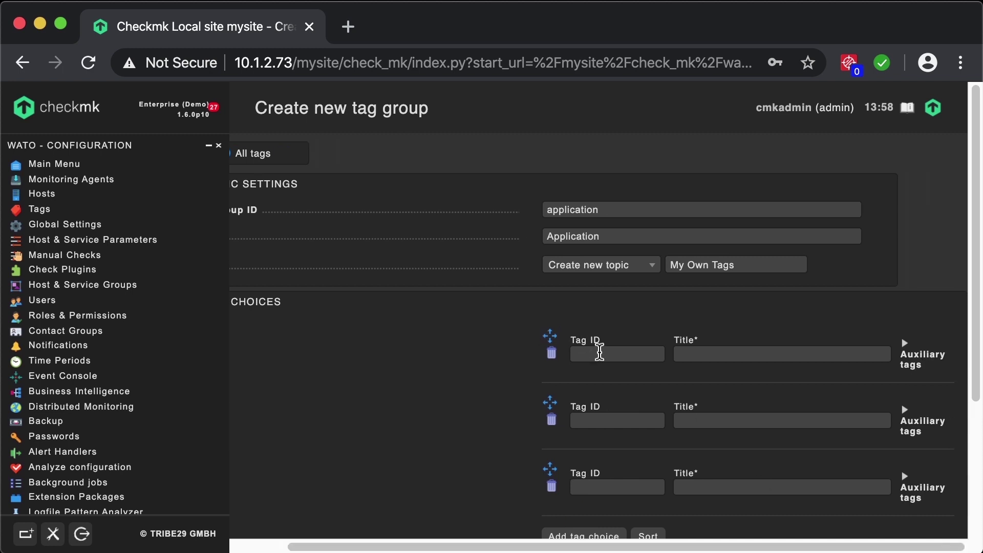
{"action": "left_click", "coordinate": [615, 355]}
{"action": "type", "text": "web"}
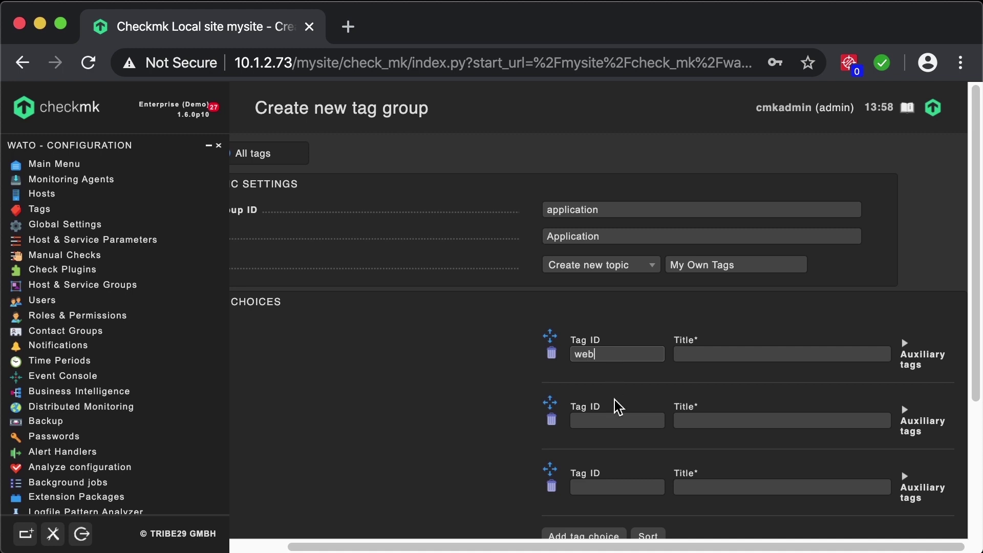
{"action": "left_click", "coordinate": [616, 418]}
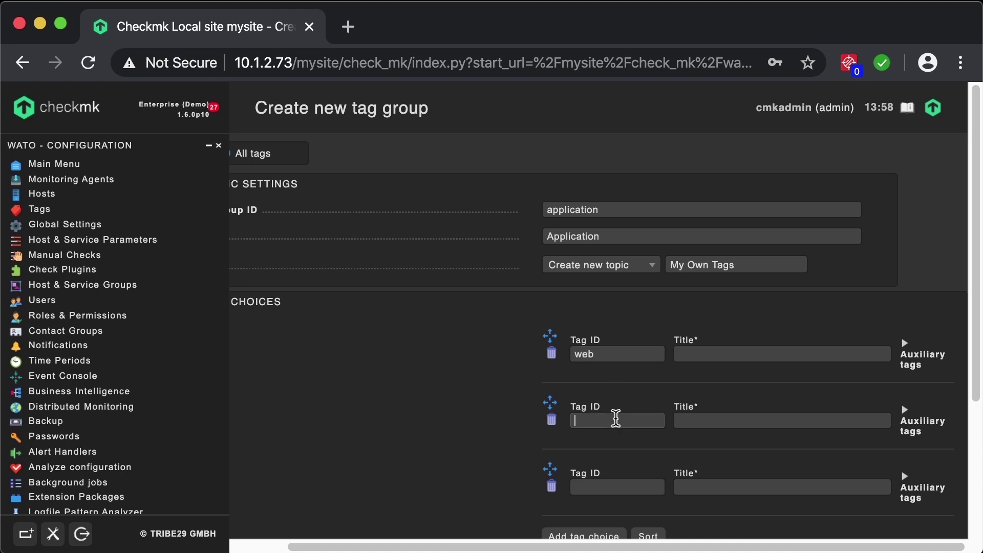
{"action": "type", "text": "db"}
{"action": "left_click", "coordinate": [611, 485]}
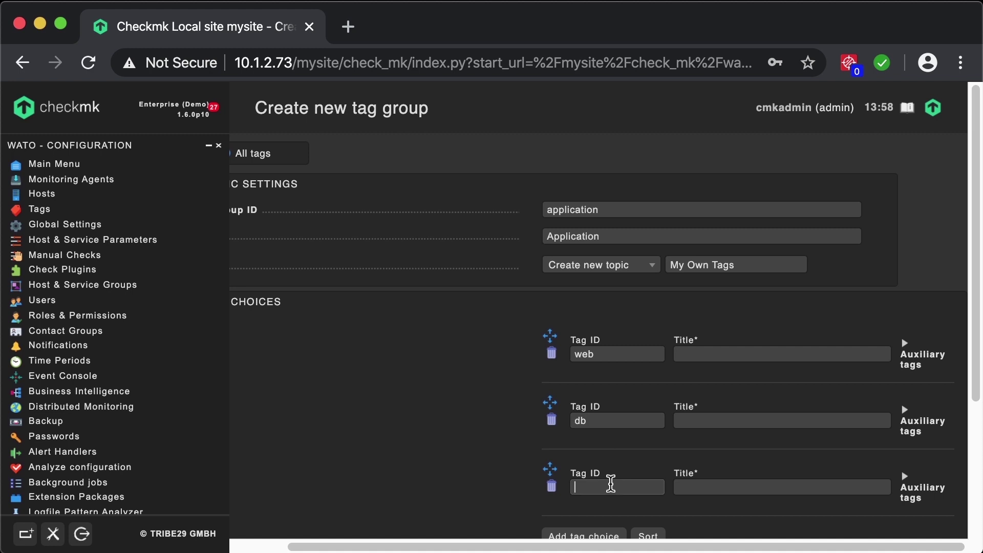
{"action": "type", "text": "other"}
Title the web, db and other choices Webserver, Database Server and Other, and save the new tag group
{"action": "left_click", "coordinate": [751, 348]}
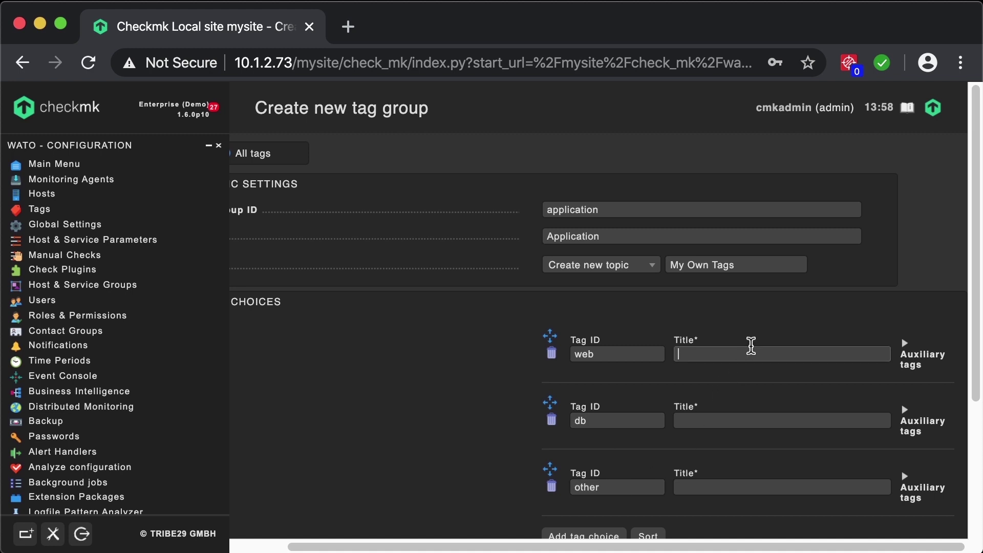
{"action": "type", "text": "Webserver"}
{"action": "left_click", "coordinate": [744, 419]}
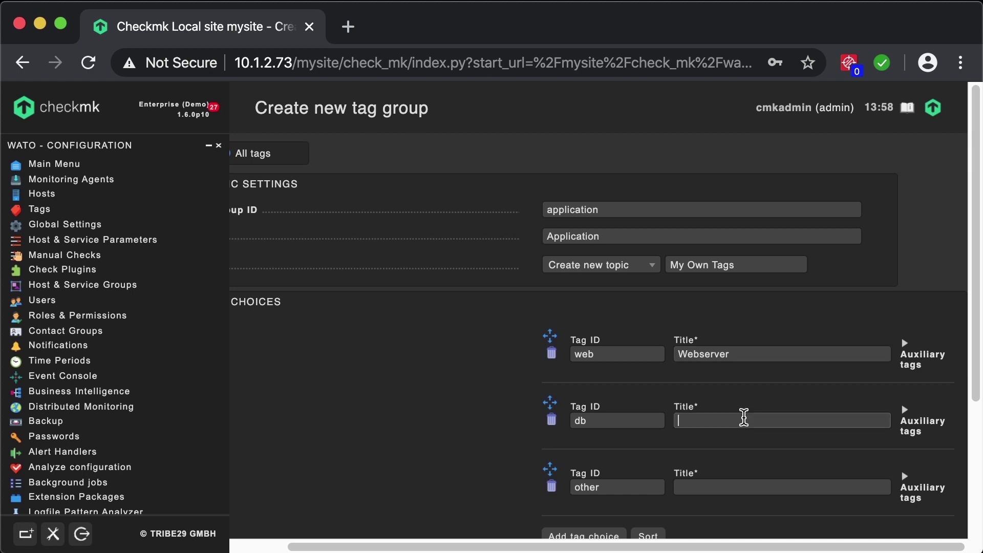
{"action": "type", "text": "Database Server"}
{"action": "left_click", "coordinate": [754, 491]}
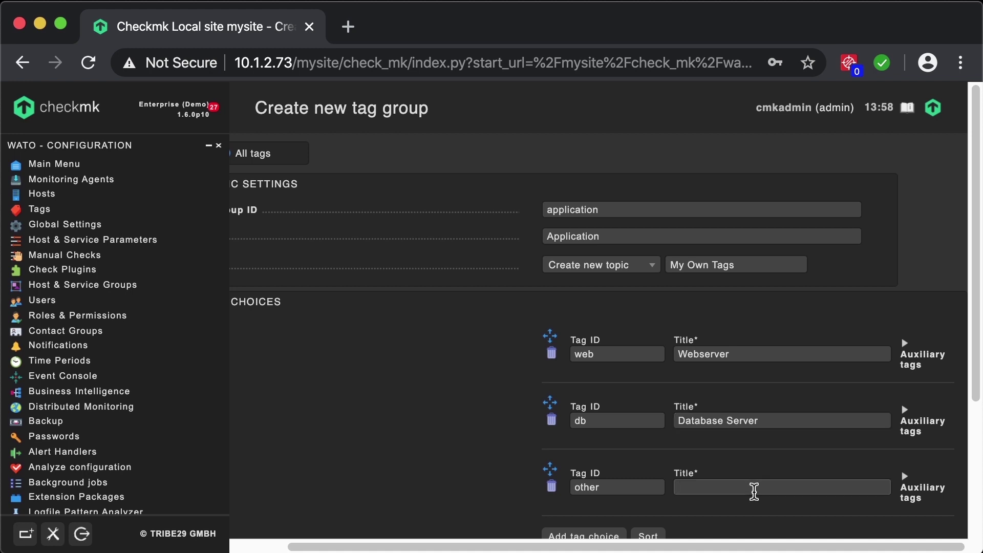
{"action": "type", "text": "Other"}
{"action": "scroll", "coordinate": [781, 490], "scroll_direction": "down", "scroll_amount": 3}
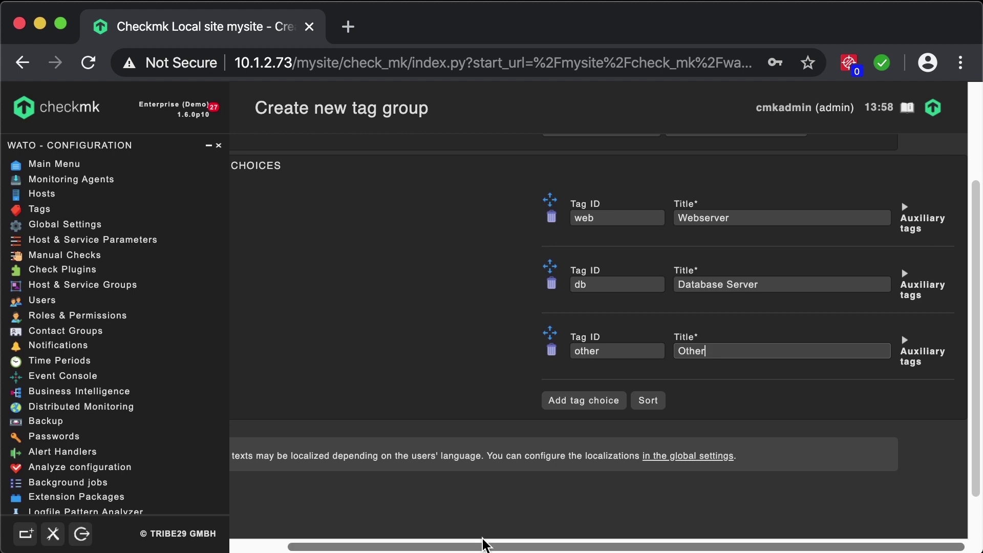
{"action": "scroll", "coordinate": [397, 330], "scroll_direction": "up", "scroll_amount": 3}
{"action": "scroll", "coordinate": [395, 330], "scroll_direction": "down", "scroll_amount": 2}
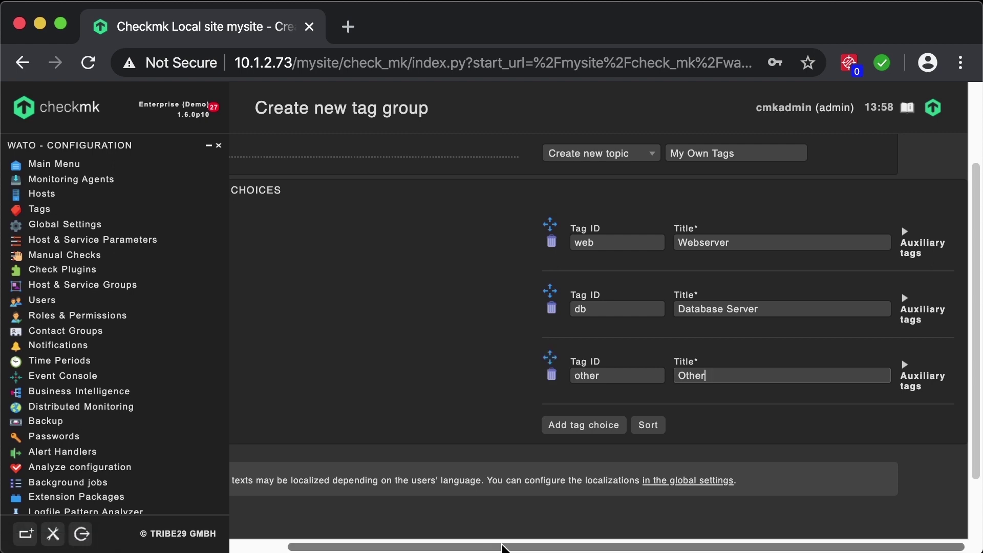
{"action": "left_click_drag", "start_coordinate": [373, 547], "coordinate": [282, 551]}
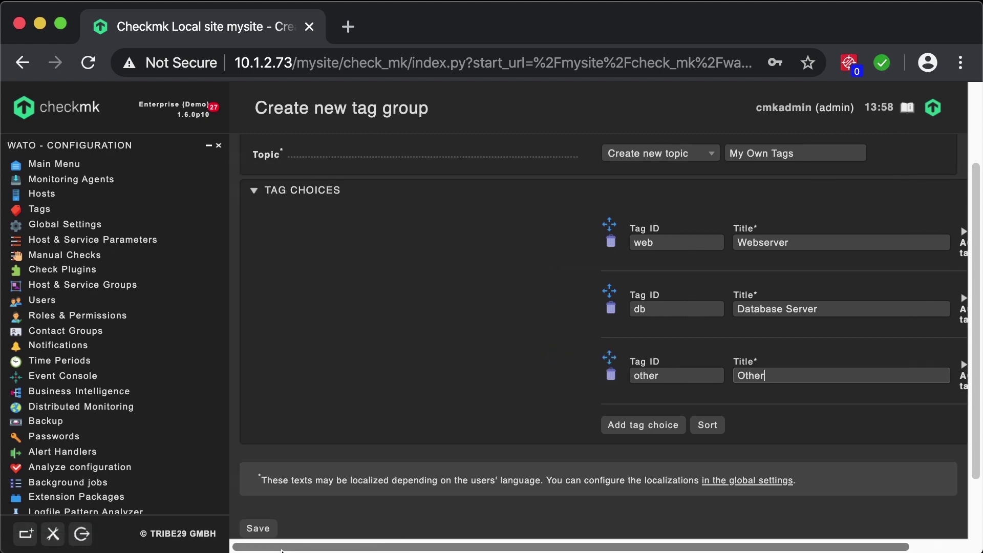
{"action": "left_click", "coordinate": [259, 529]}
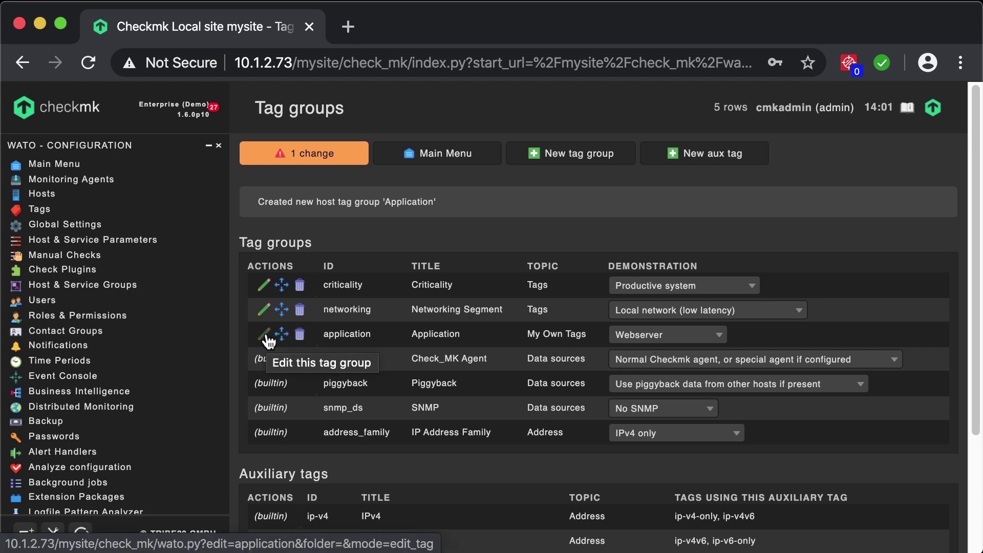
Edit the Application tag group so that Other is the first tag choice, and save it
{"action": "left_click", "coordinate": [266, 338]}
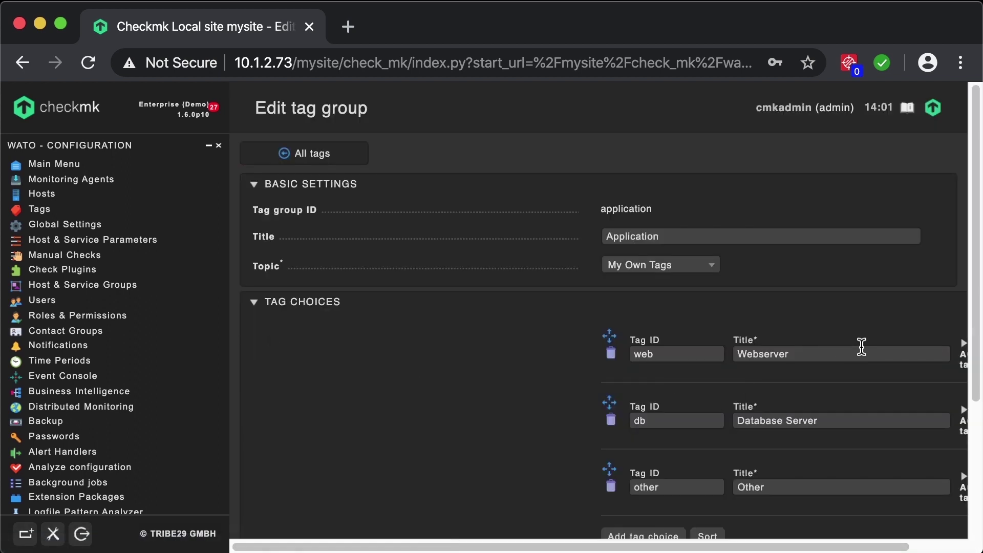
{"action": "scroll", "coordinate": [850, 354], "scroll_direction": "down", "scroll_amount": 3}
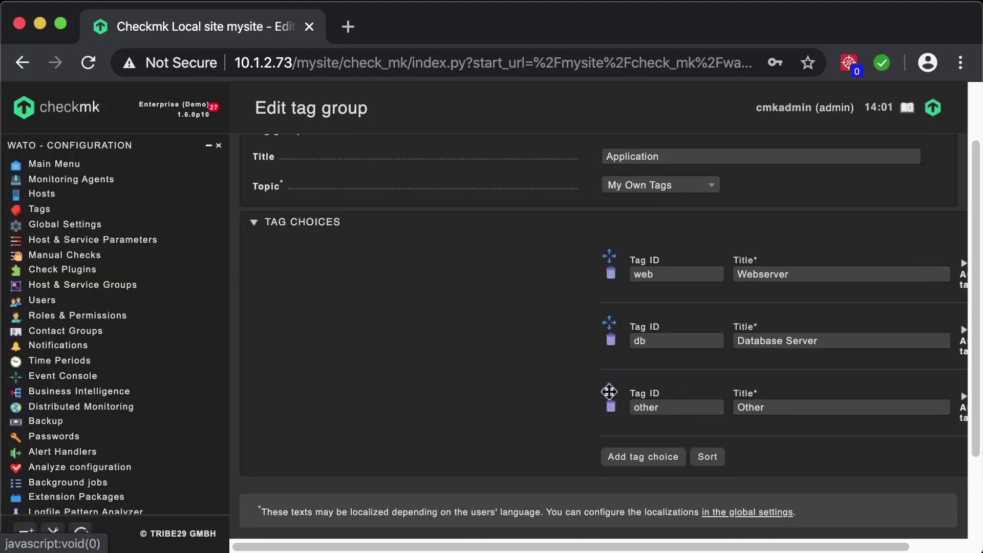
{"action": "left_click_drag", "start_coordinate": [609, 392], "coordinate": [607, 257]}
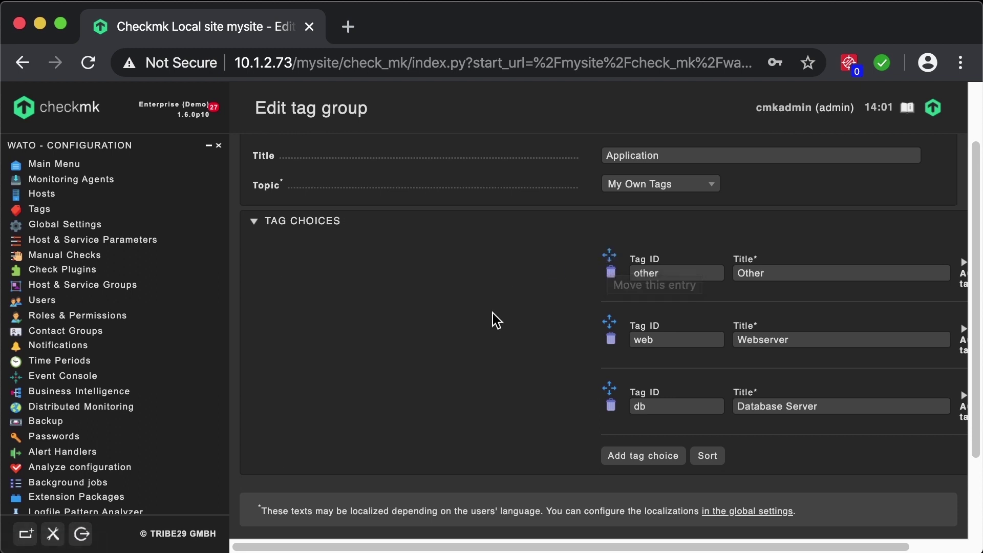
{"action": "scroll", "coordinate": [495, 323], "scroll_direction": "down", "scroll_amount": 2}
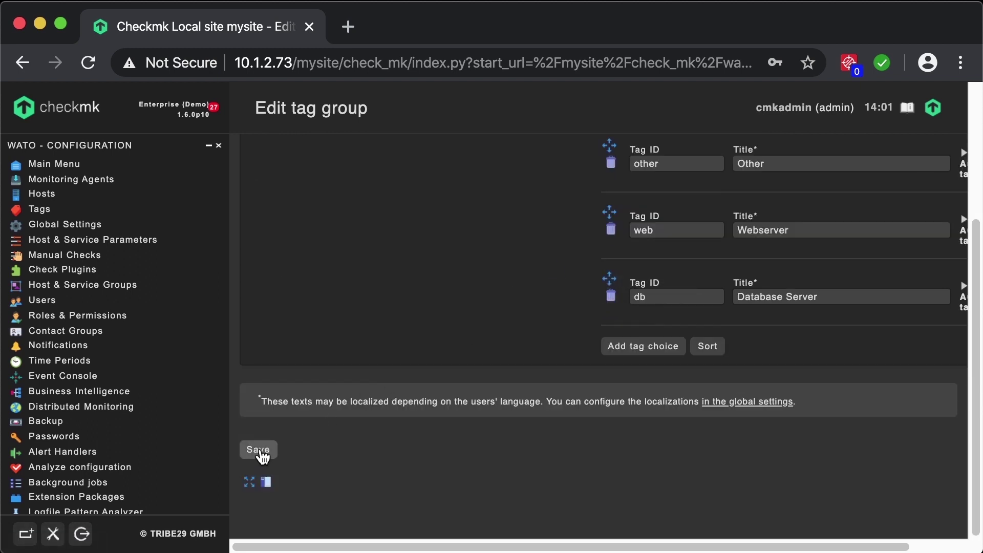
{"action": "left_click", "coordinate": [258, 450]}
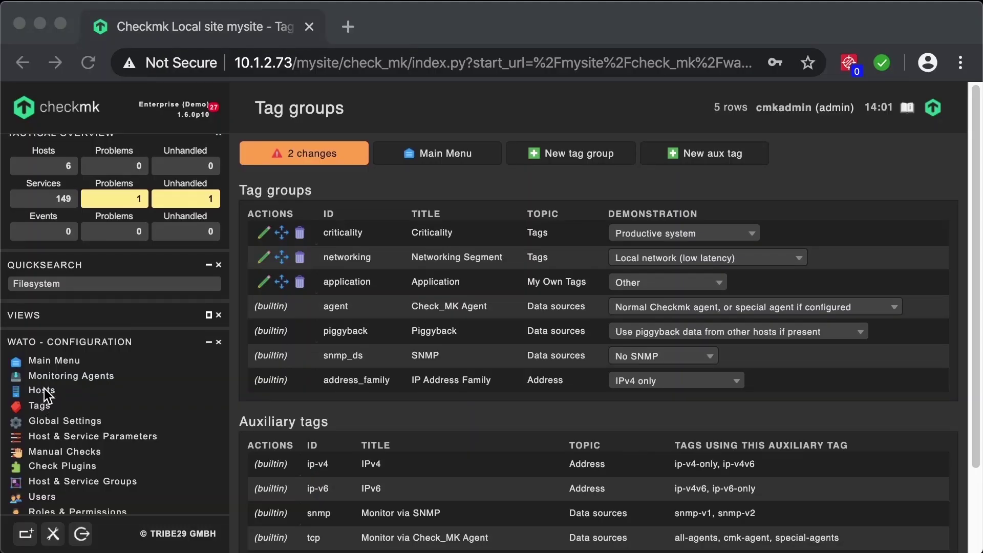
In the main directory's host list, select the hosts dbserver01, dbserver02, dbserver03 and dbserver04
{"action": "left_click", "coordinate": [45, 388]}
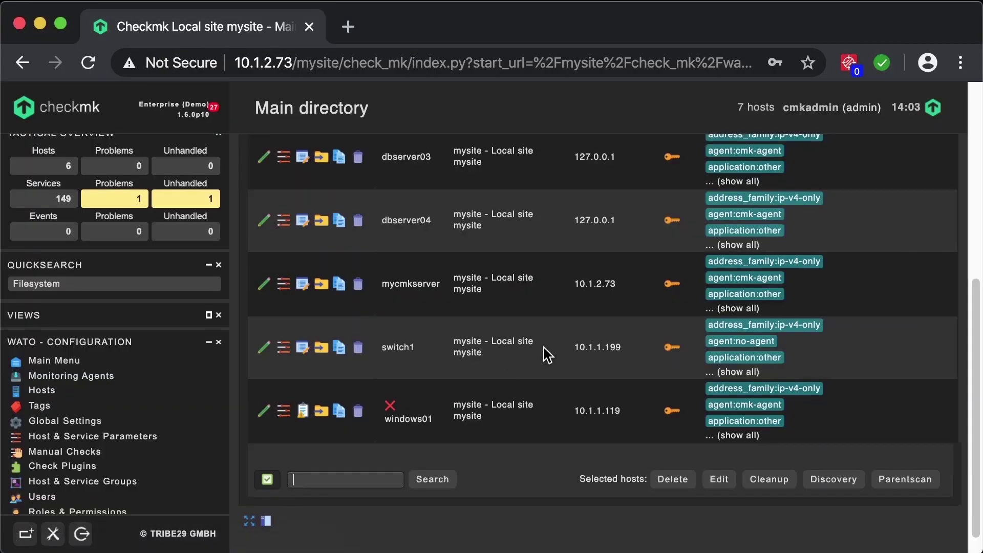
{"action": "scroll", "coordinate": [544, 349], "scroll_direction": "up", "scroll_amount": 5}
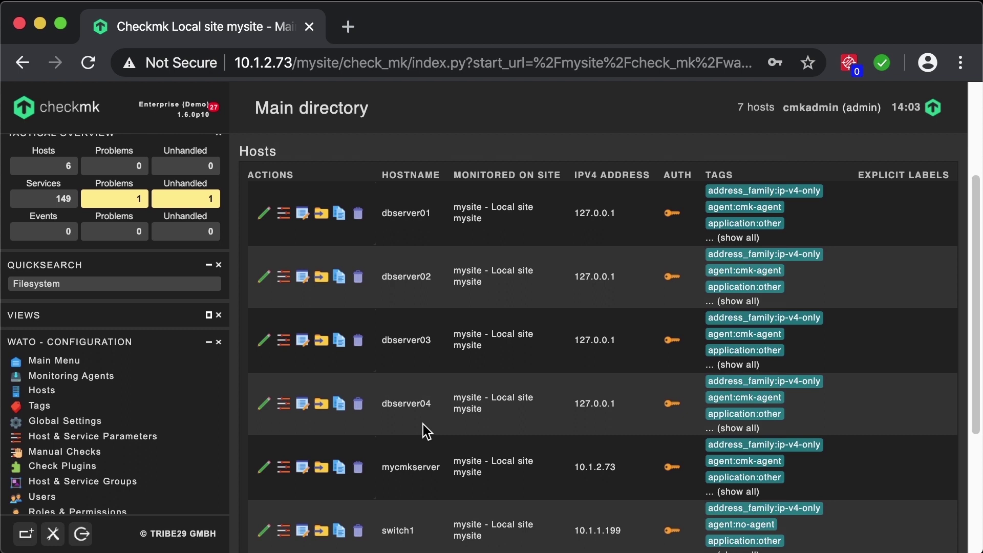
{"action": "scroll", "coordinate": [423, 431], "scroll_direction": "down", "scroll_amount": 4}
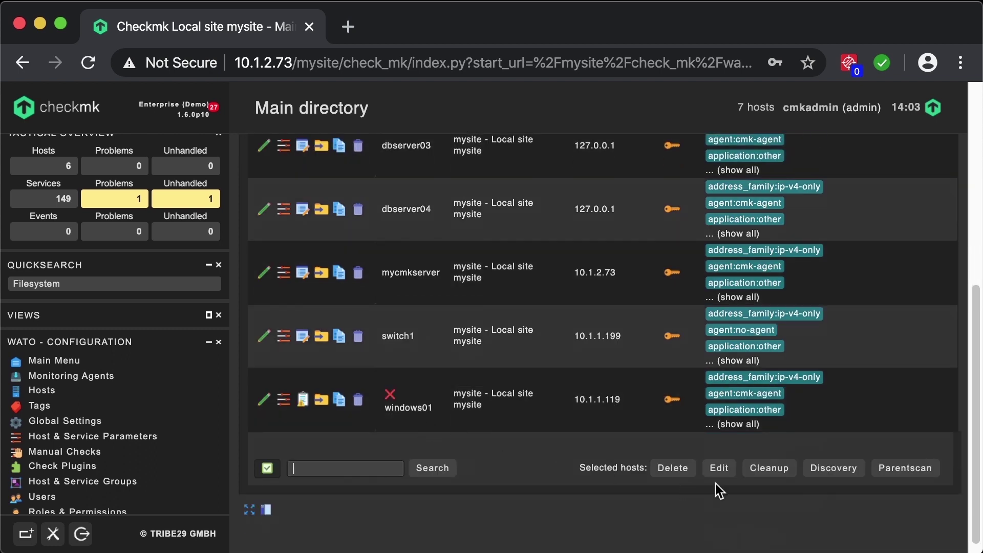
{"action": "left_click", "coordinate": [266, 469]}
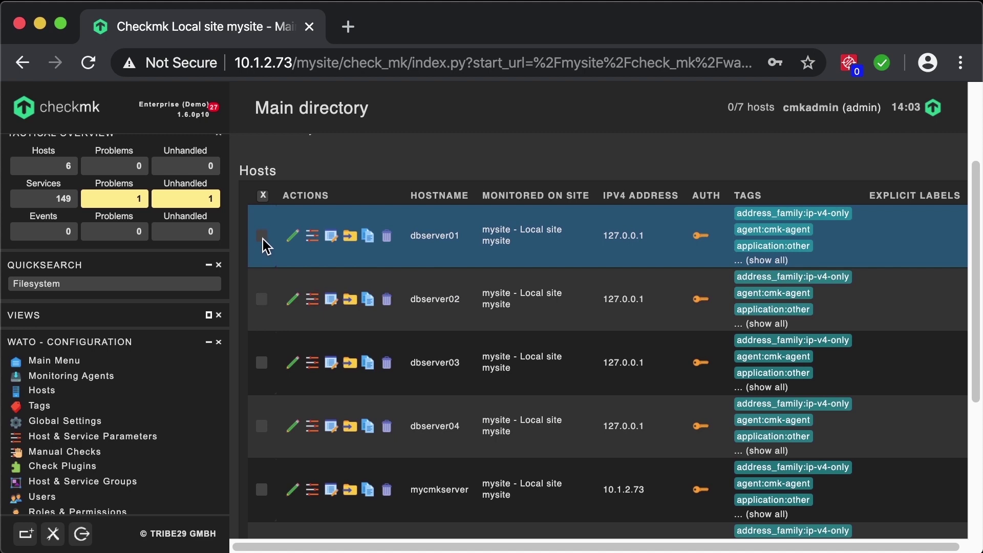
{"action": "left_click", "coordinate": [262, 237]}
{"action": "left_click", "coordinate": [263, 298]}
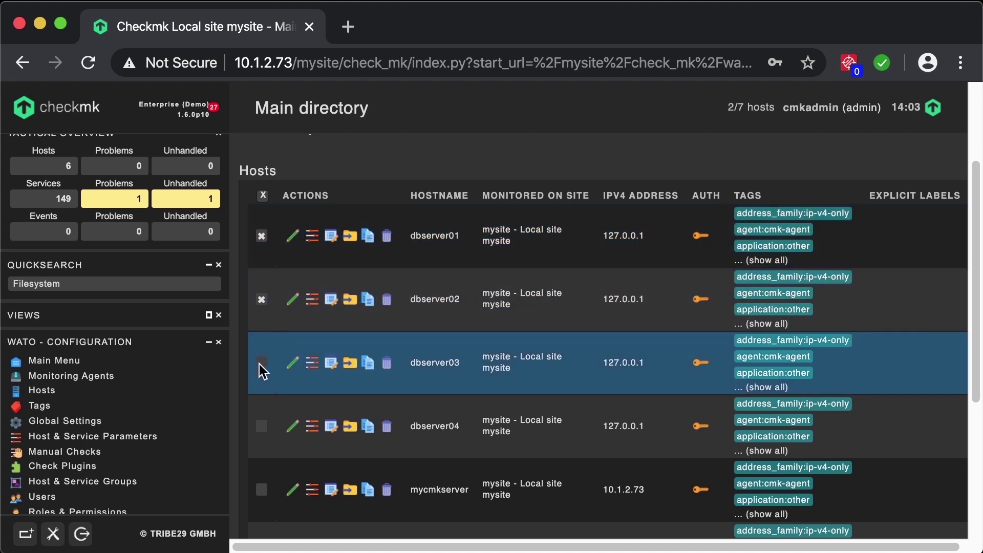
{"action": "left_click", "coordinate": [259, 364]}
{"action": "left_click", "coordinate": [261, 427]}
{"action": "scroll", "coordinate": [403, 445], "scroll_direction": "down", "scroll_amount": 5}
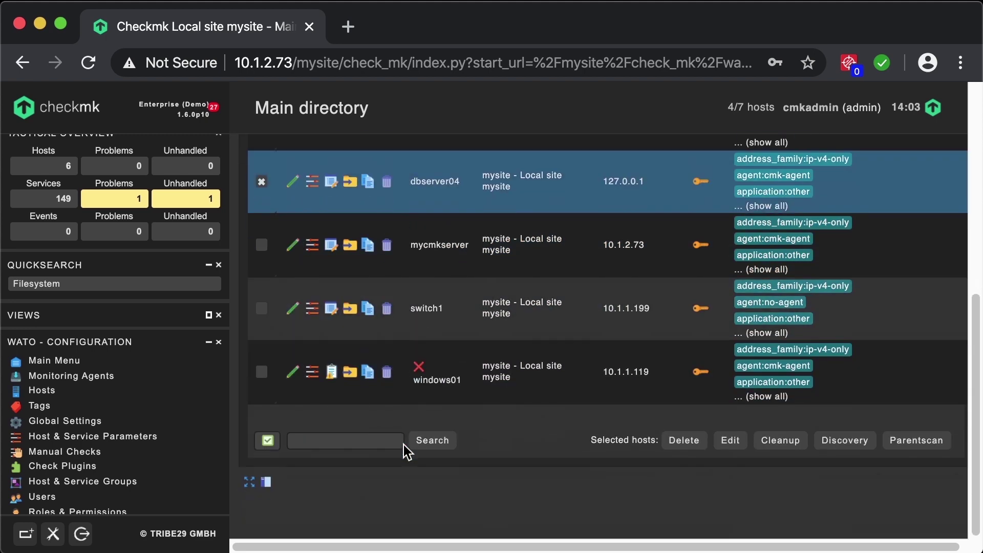
Bulk edit the selected hosts to set their Application tag to Database Server, and save the change
{"action": "left_click", "coordinate": [731, 440]}
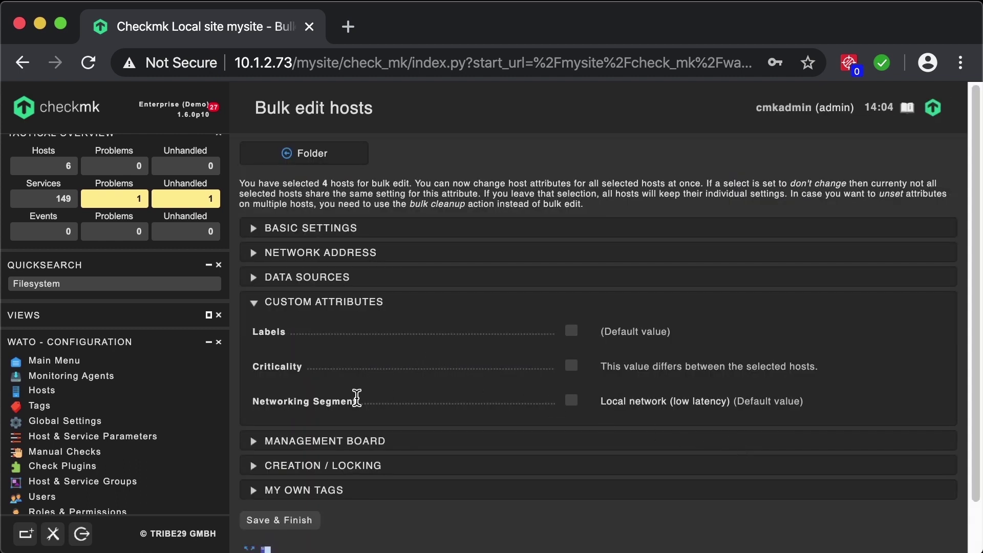
{"action": "scroll", "coordinate": [290, 490], "scroll_direction": "down", "scroll_amount": 2}
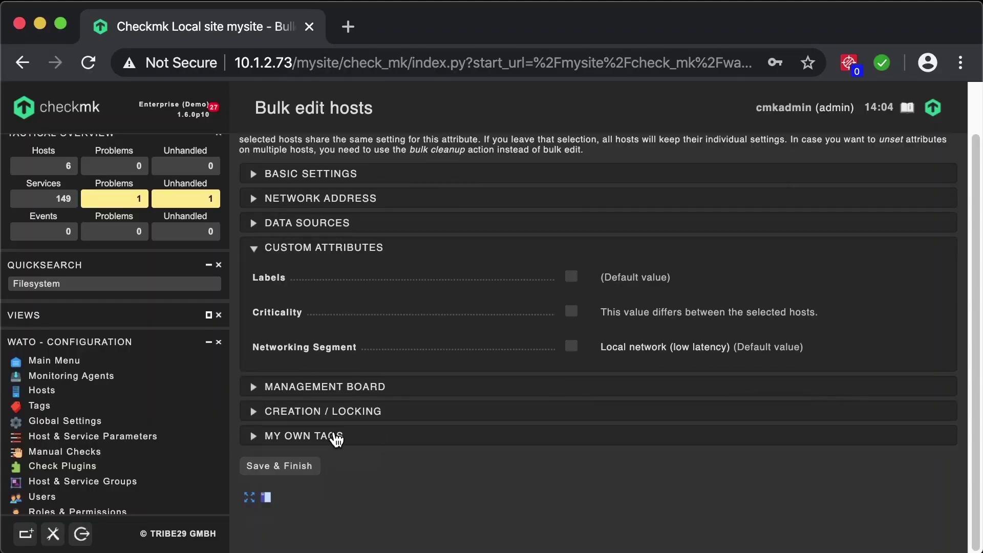
{"action": "left_click", "coordinate": [336, 439]}
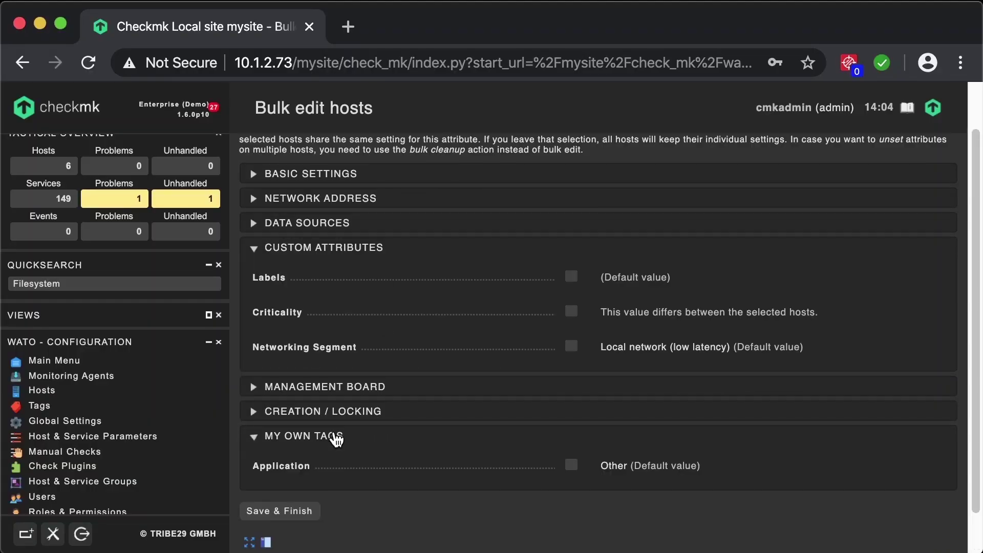
{"action": "scroll", "coordinate": [336, 439], "scroll_direction": "down", "scroll_amount": 2}
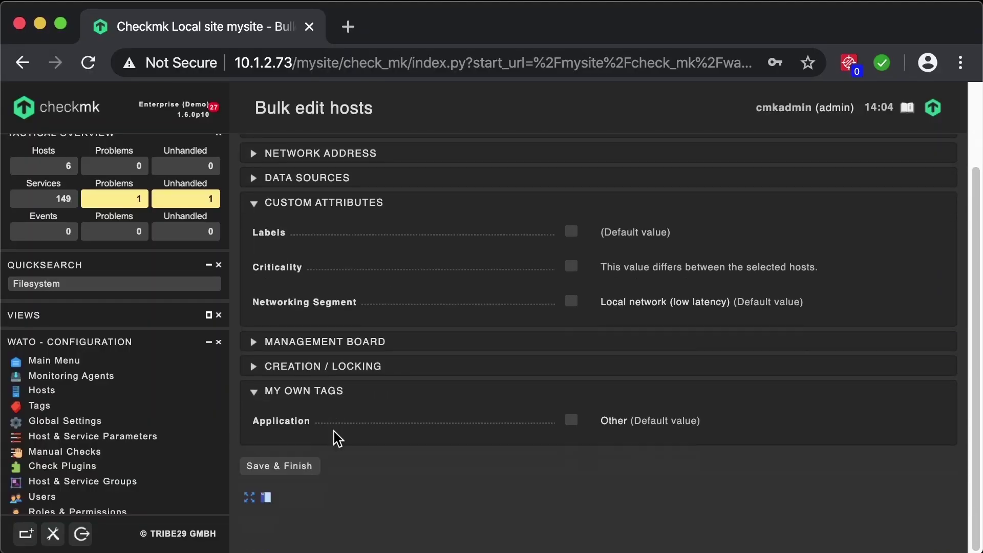
{"action": "left_click", "coordinate": [572, 421]}
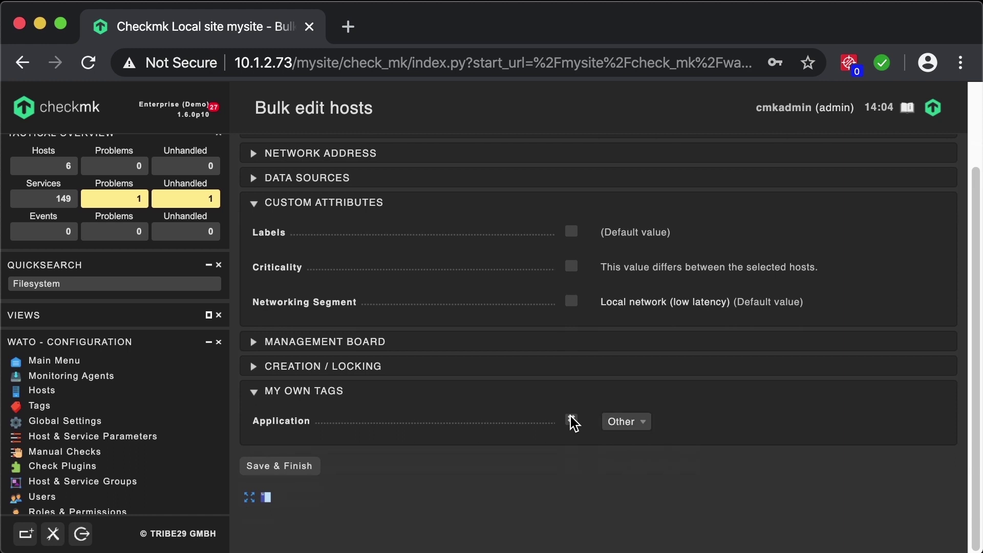
{"action": "left_click", "coordinate": [638, 423]}
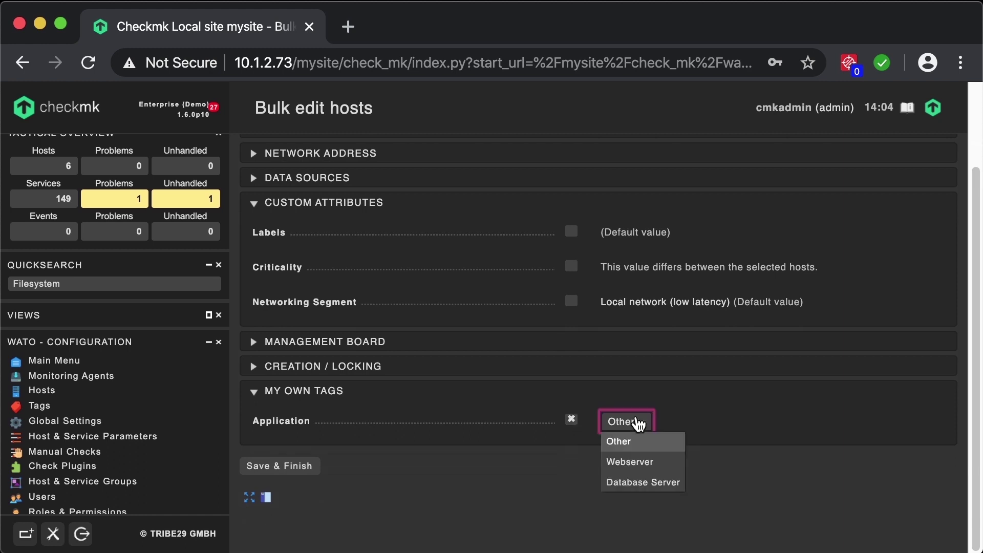
{"action": "left_click", "coordinate": [668, 484]}
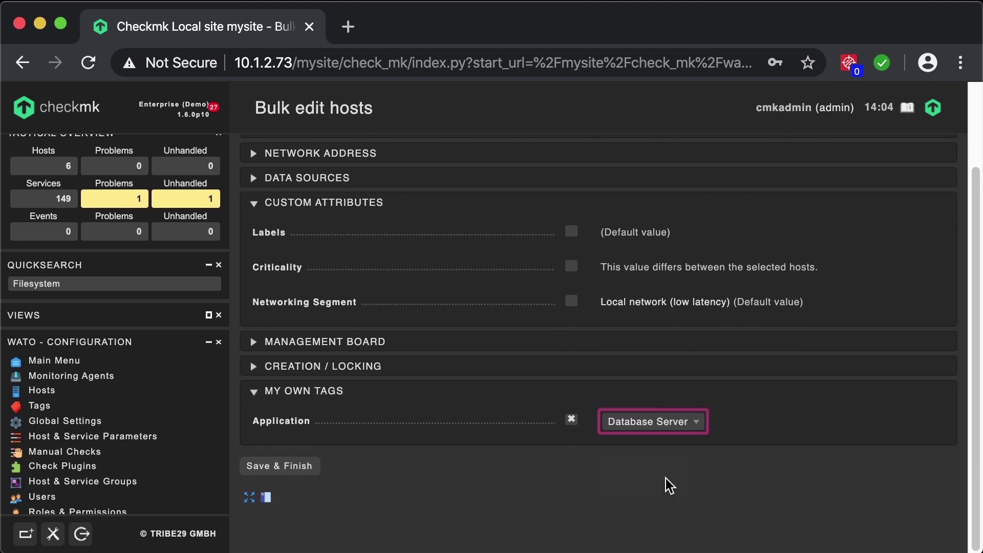
{"action": "left_click", "coordinate": [275, 466]}
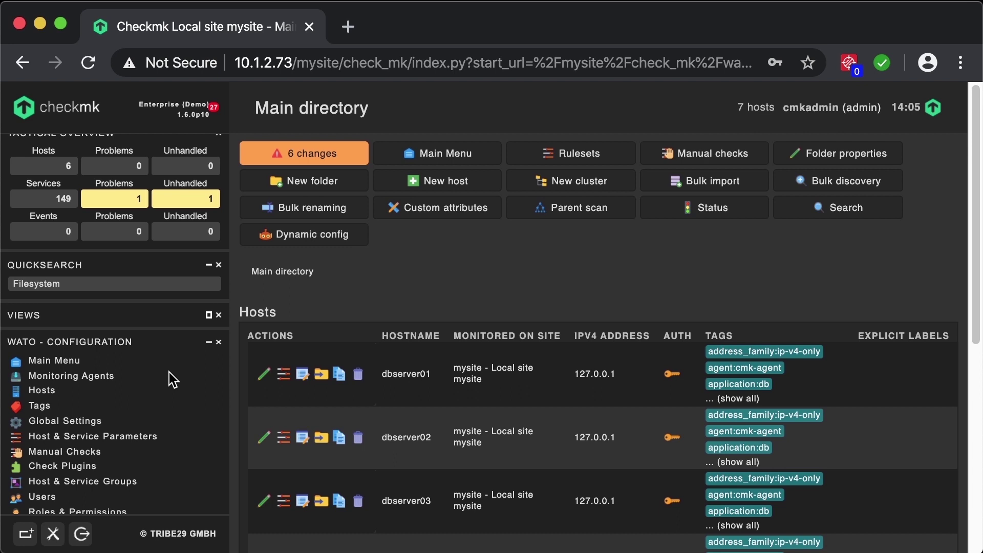
Review the used rulesets under Host & Service Parameters, including those for discovered services
{"action": "left_click", "coordinate": [122, 439]}
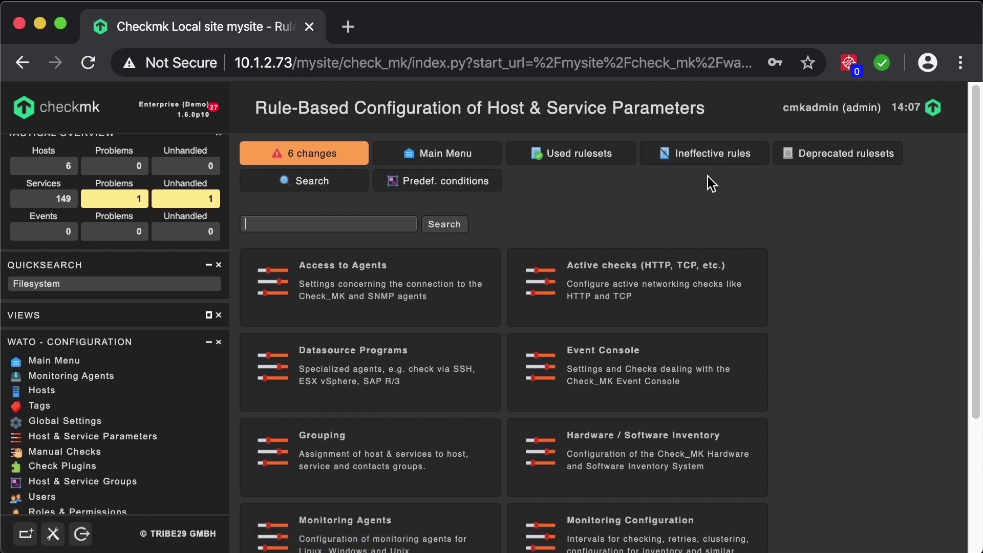
{"action": "left_click", "coordinate": [590, 162]}
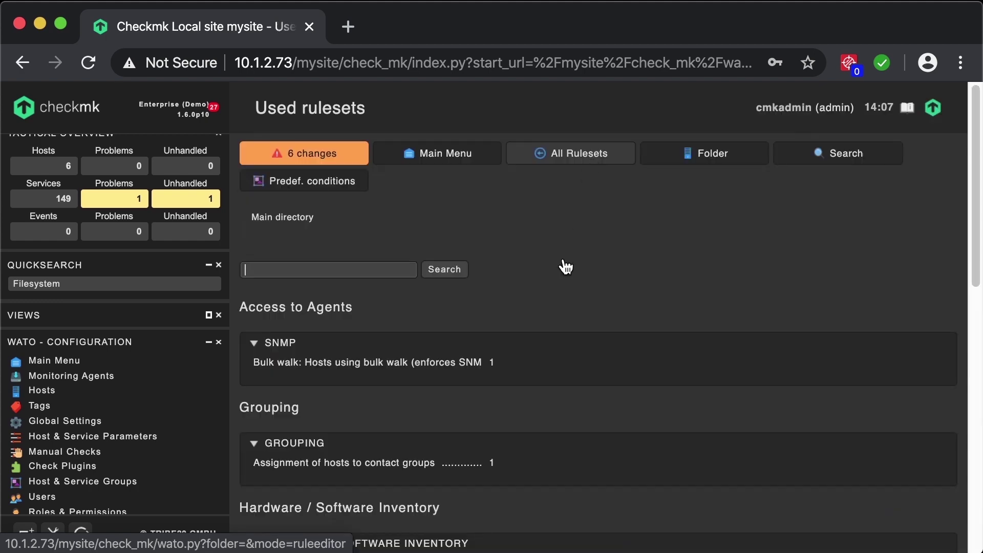
{"action": "scroll", "coordinate": [559, 303], "scroll_direction": "down", "scroll_amount": 3}
{"action": "scroll", "coordinate": [560, 303], "scroll_direction": "down", "scroll_amount": 8}
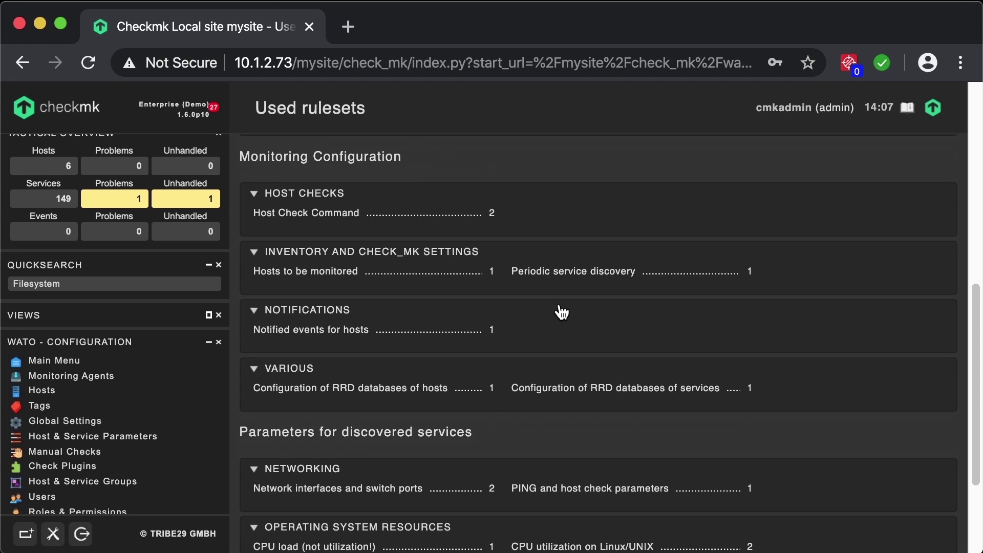
{"action": "scroll", "coordinate": [562, 313], "scroll_direction": "down", "scroll_amount": 3}
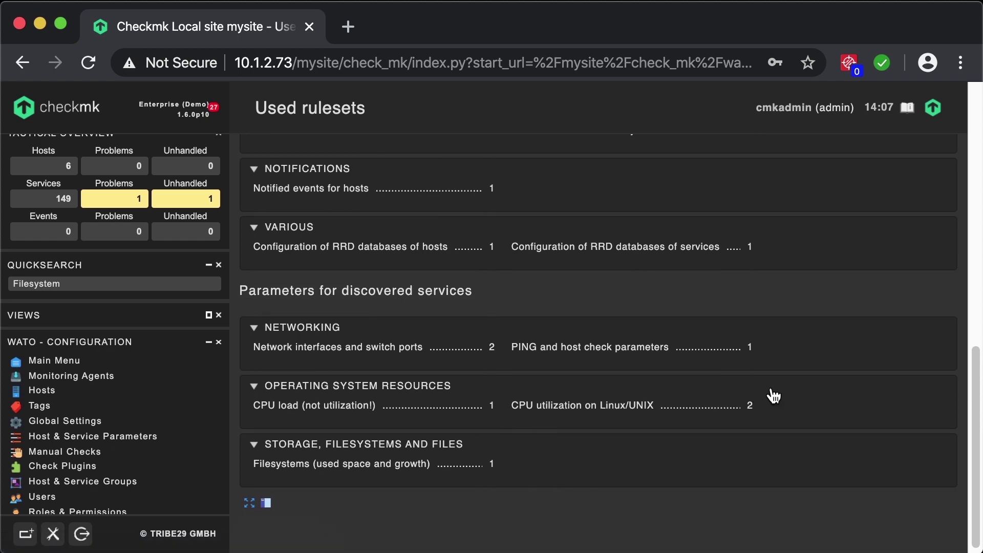
{"action": "scroll", "coordinate": [774, 396], "scroll_direction": "up", "scroll_amount": 15}
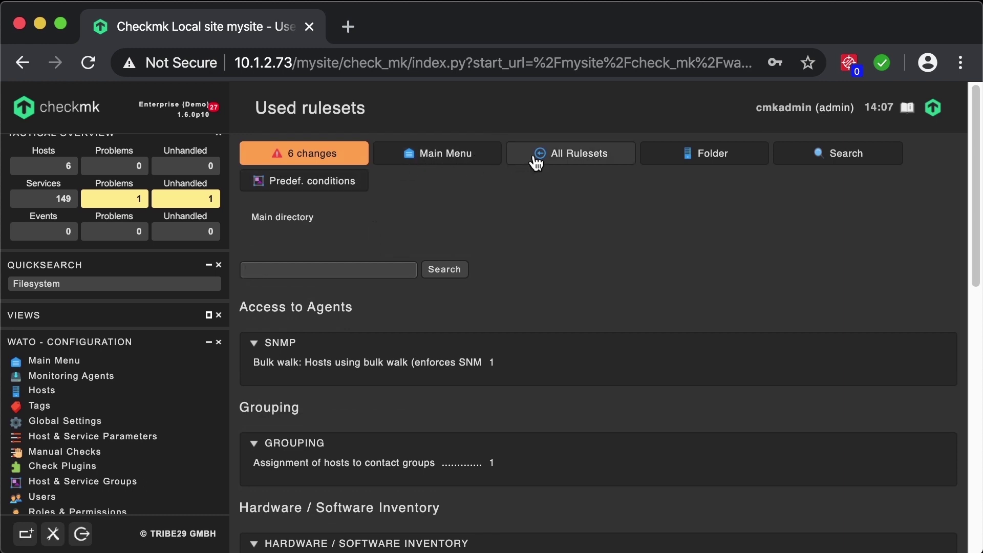
Search all rulesets for "util" and open the CPU utilization on Linux/UNIX ruleset
{"action": "left_click", "coordinate": [553, 163]}
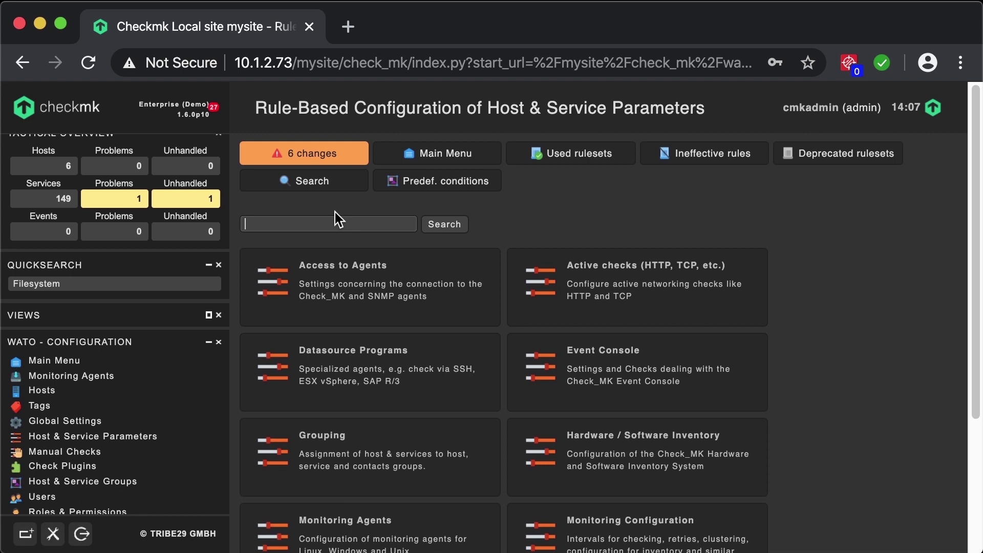
{"action": "type", "text": "util"}
{"action": "key", "text": "Return"}
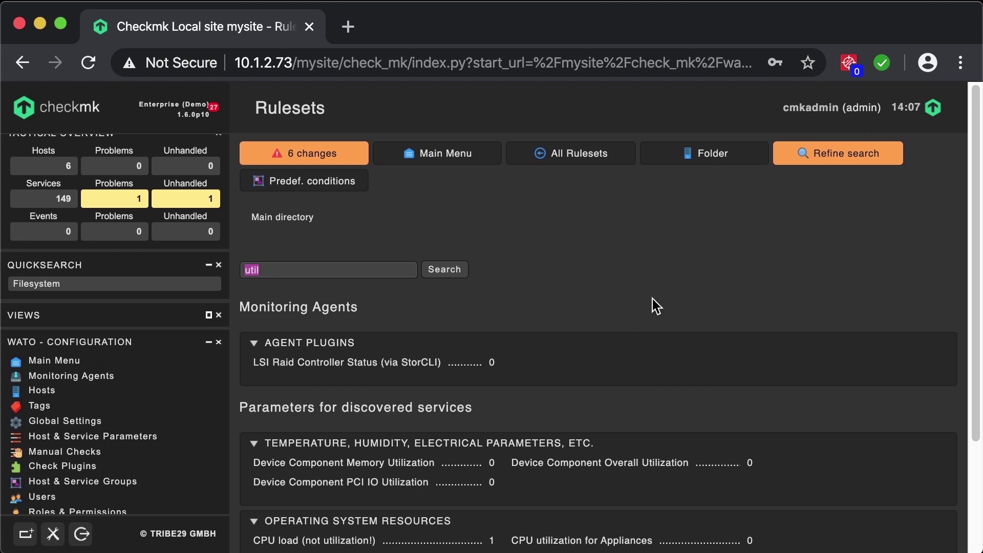
{"action": "scroll", "coordinate": [652, 299], "scroll_direction": "down", "scroll_amount": 3}
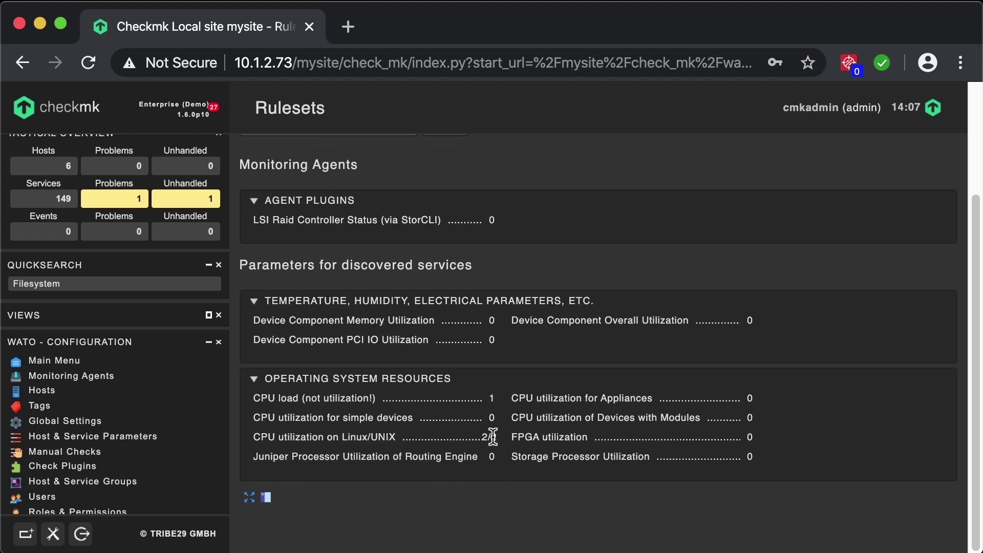
{"action": "mouse_move", "coordinate": [491, 437]}
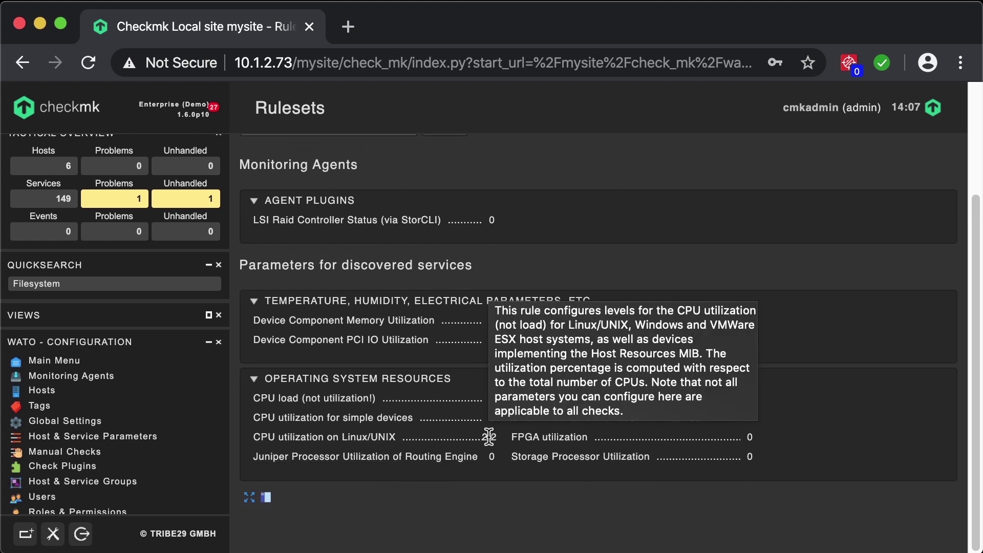
{"action": "left_click", "coordinate": [357, 438]}
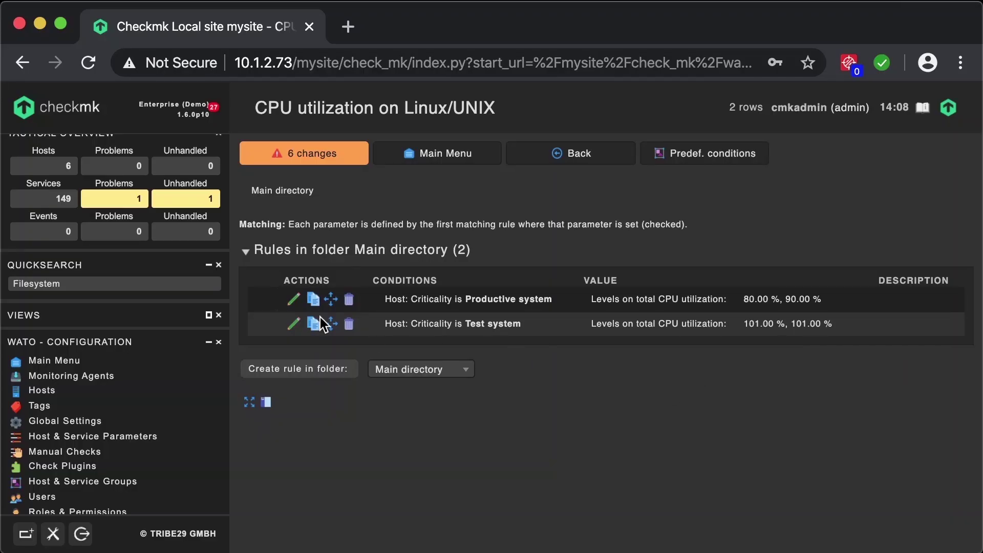
Edit the Productive system CPU utilization rule to add the host tag condition Application is Database server, and save it
{"action": "left_click", "coordinate": [293, 300]}
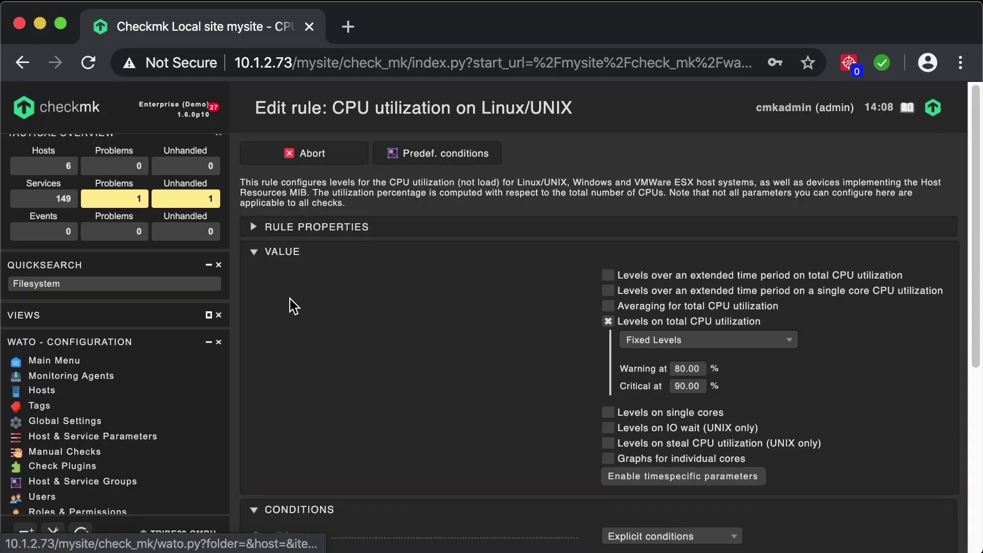
{"action": "left_click", "coordinate": [284, 253]}
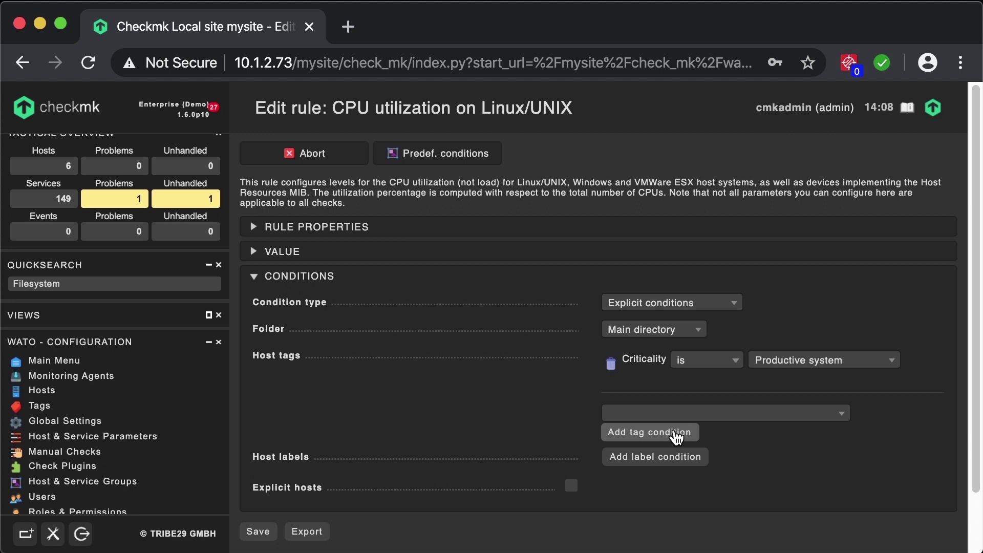
{"action": "left_click", "coordinate": [736, 416]}
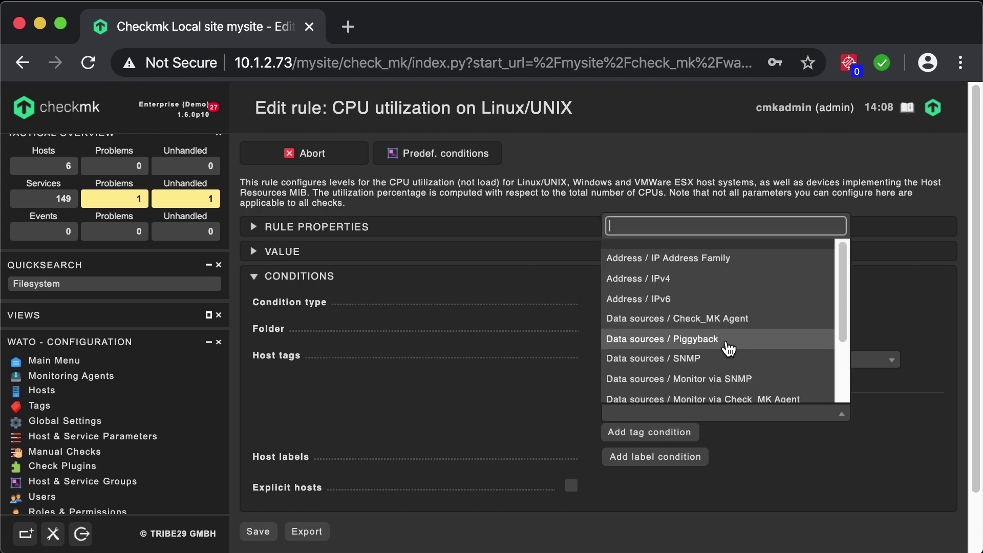
{"action": "scroll", "coordinate": [725, 348], "scroll_direction": "down", "scroll_amount": 2}
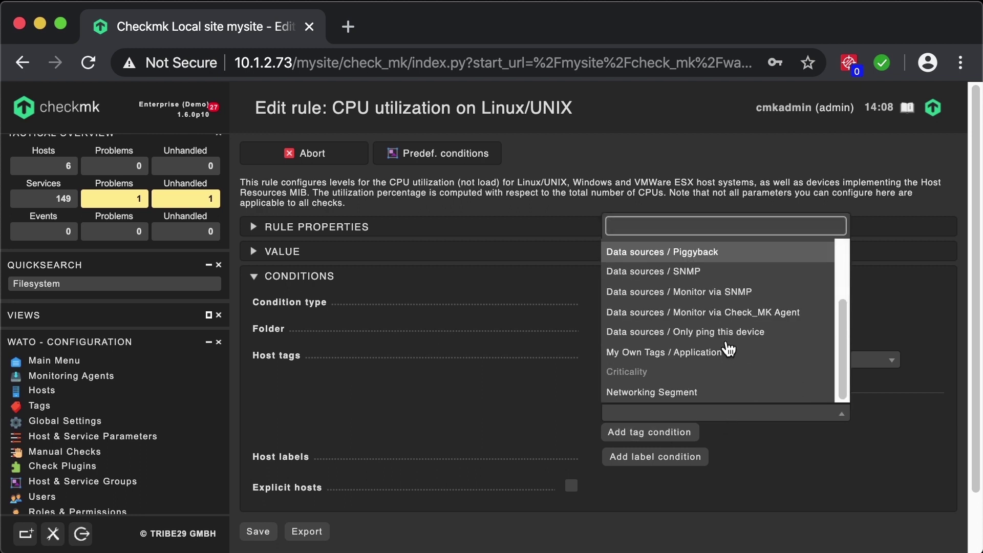
{"action": "left_click", "coordinate": [715, 353]}
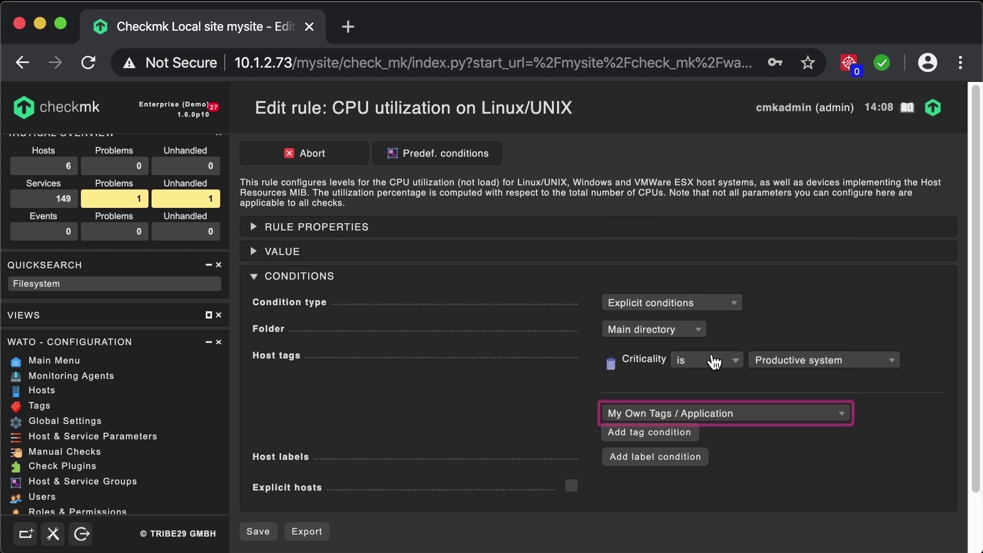
{"action": "left_click", "coordinate": [677, 433]}
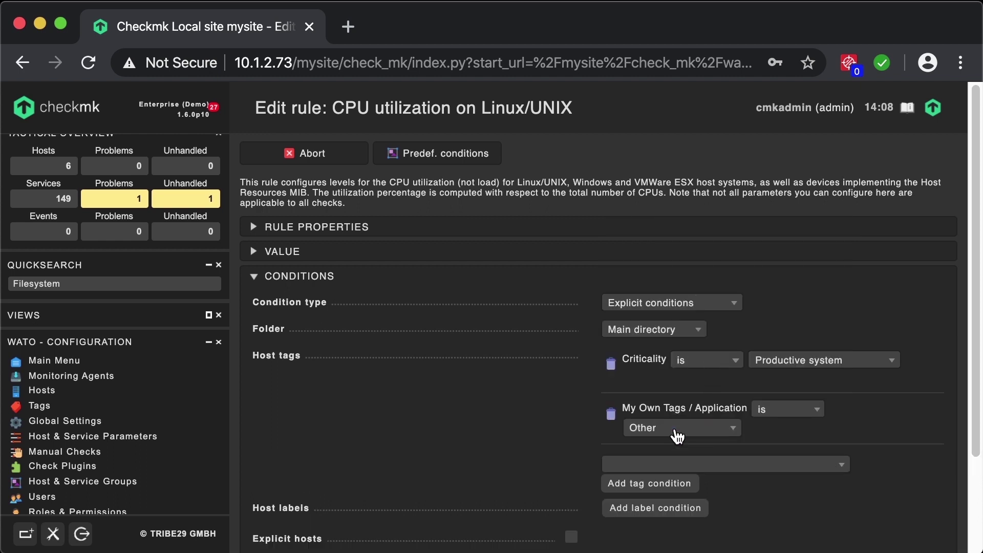
{"action": "left_click", "coordinate": [723, 429]}
{"action": "left_click", "coordinate": [719, 489]}
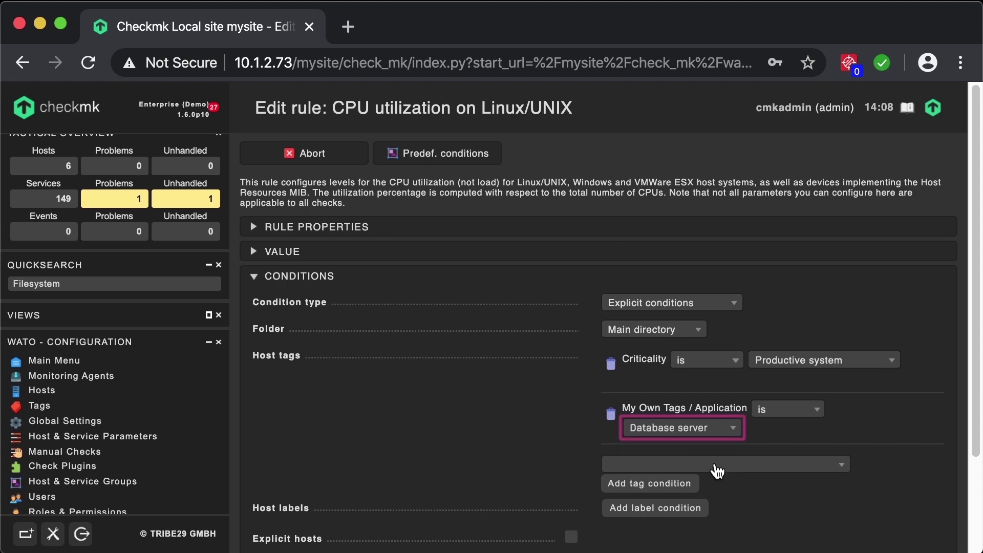
{"action": "scroll", "coordinate": [530, 459], "scroll_direction": "down", "scroll_amount": 3}
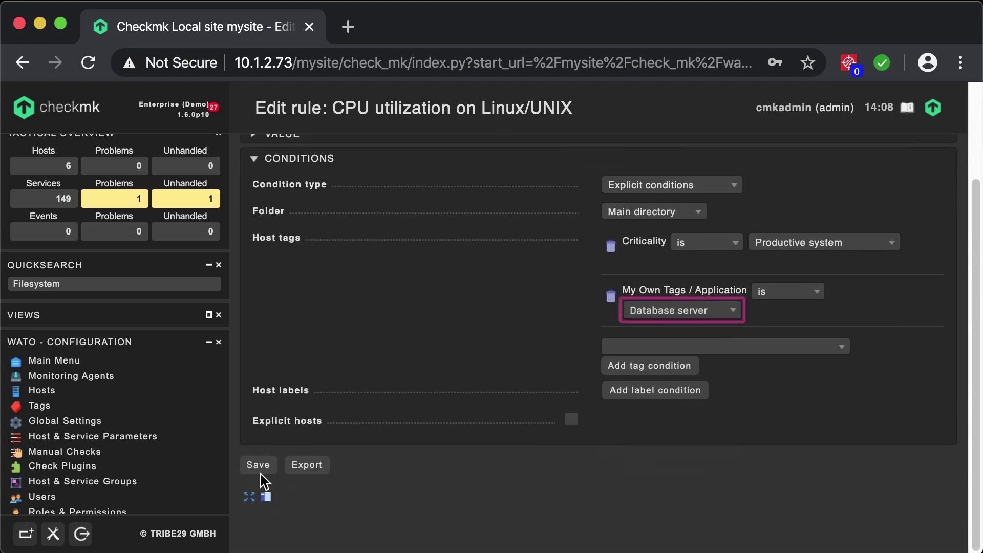
{"action": "left_click", "coordinate": [258, 465]}
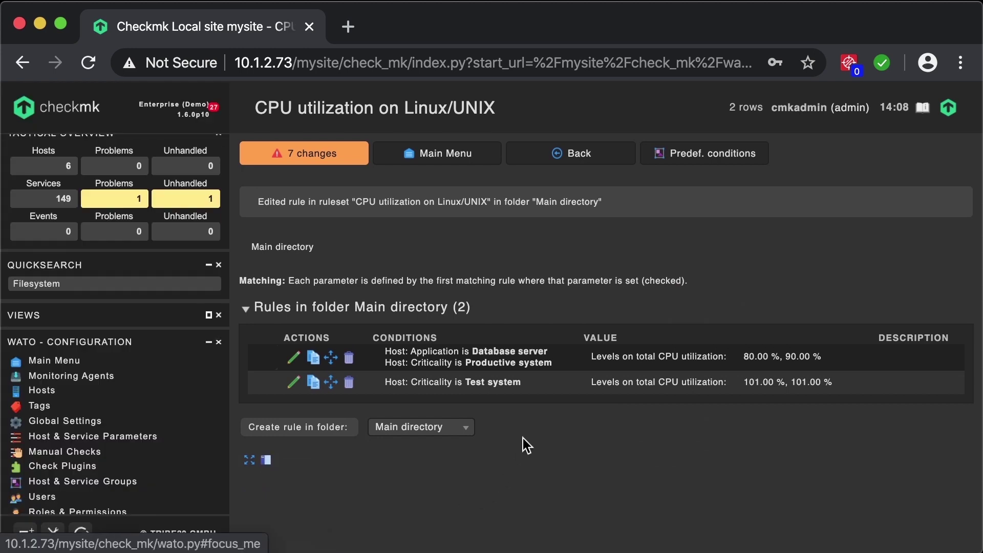
Add the host tag condition Application is Database server to the Test system CPU utilization rule, and save it
{"action": "left_click", "coordinate": [293, 383]}
{"action": "left_click", "coordinate": [648, 415]}
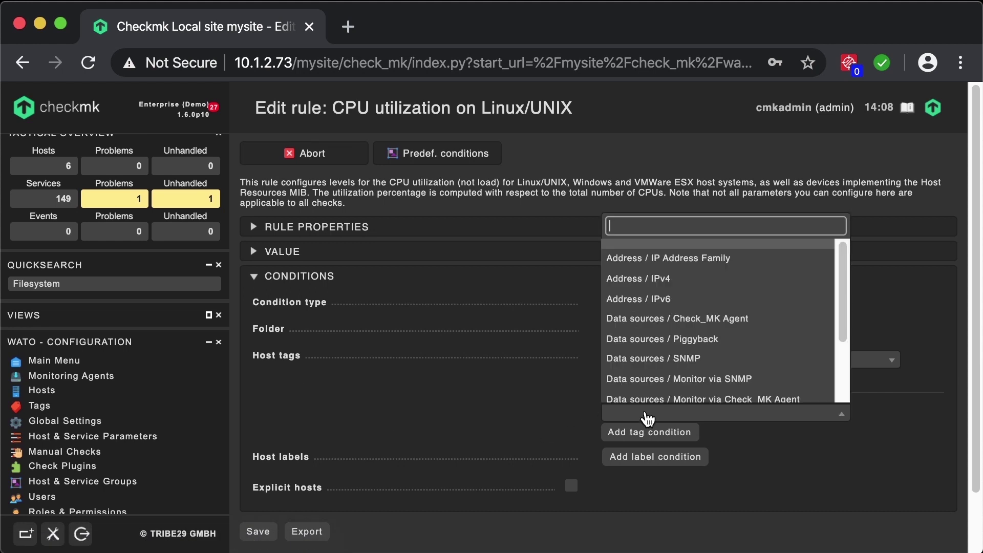
{"action": "scroll", "coordinate": [687, 378], "scroll_direction": "down", "scroll_amount": 4}
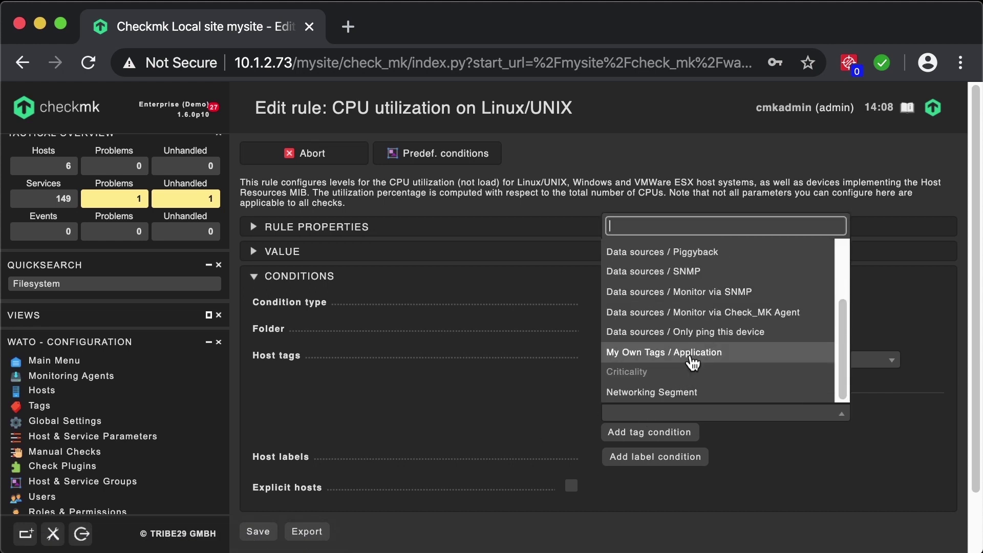
{"action": "left_click", "coordinate": [699, 360]}
{"action": "left_click", "coordinate": [668, 434]}
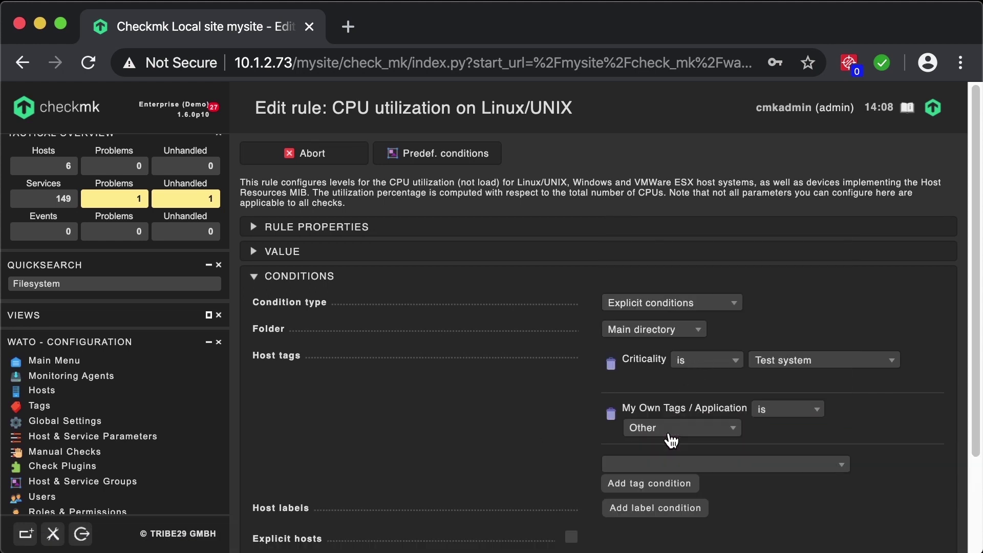
{"action": "left_click", "coordinate": [683, 432]}
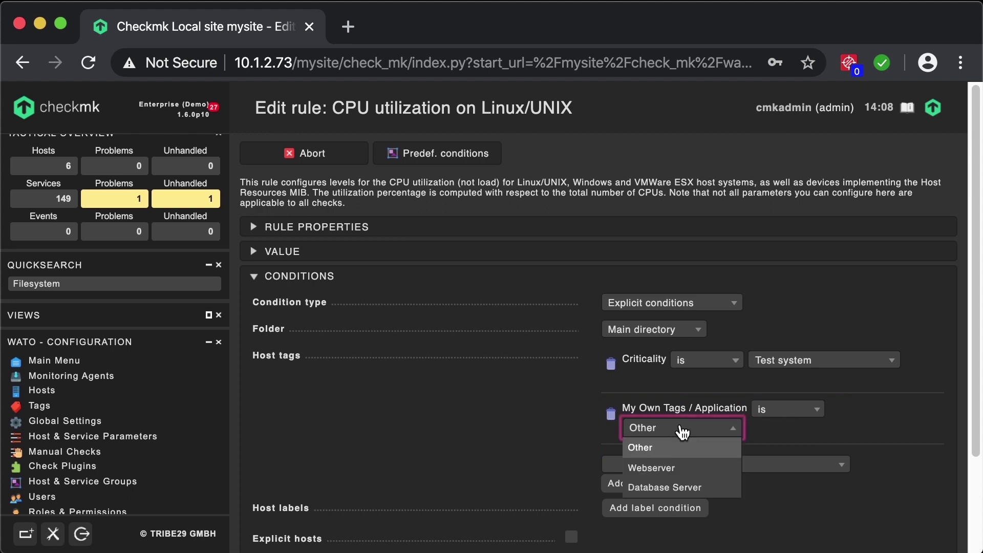
{"action": "left_click", "coordinate": [680, 487]}
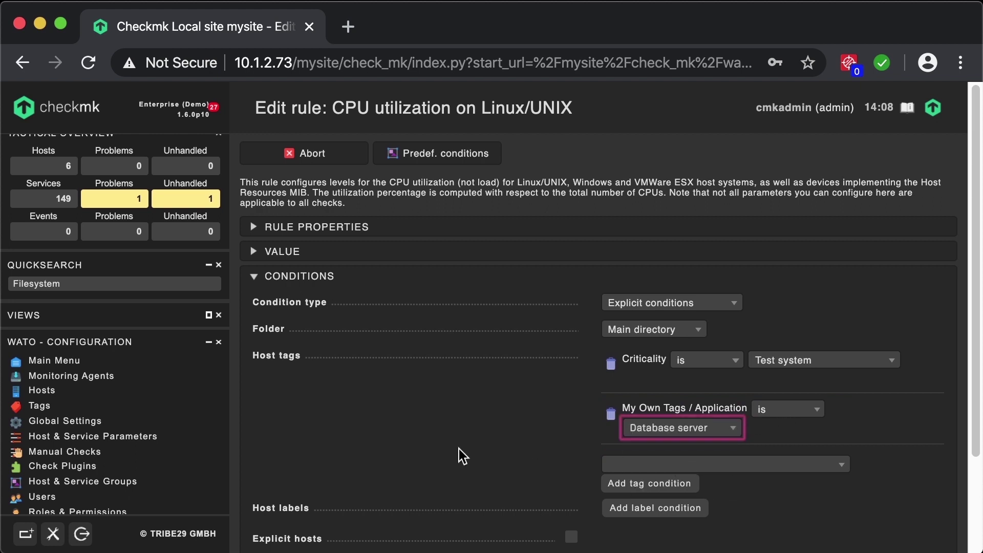
{"action": "scroll", "coordinate": [461, 450], "scroll_direction": "down", "scroll_amount": 4}
{"action": "left_click", "coordinate": [257, 465]}
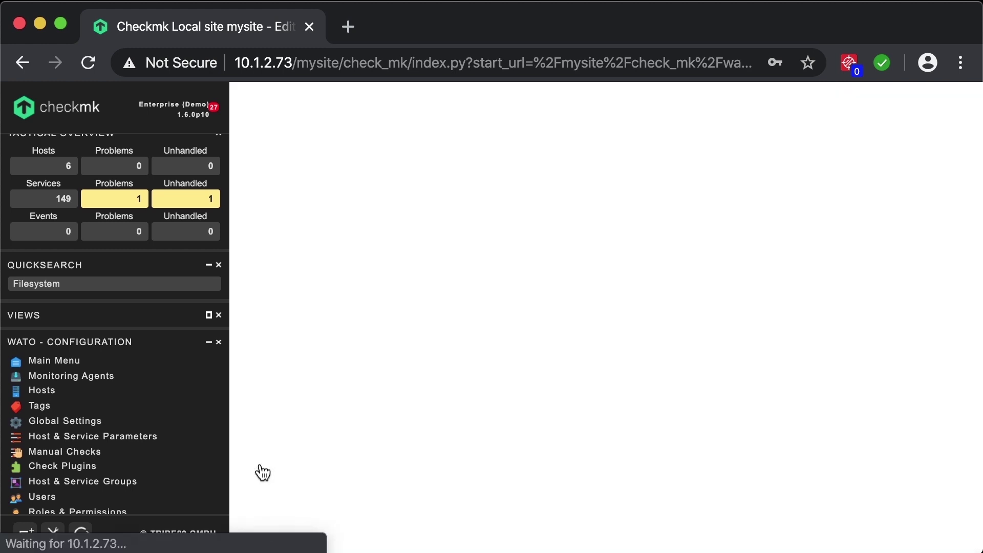